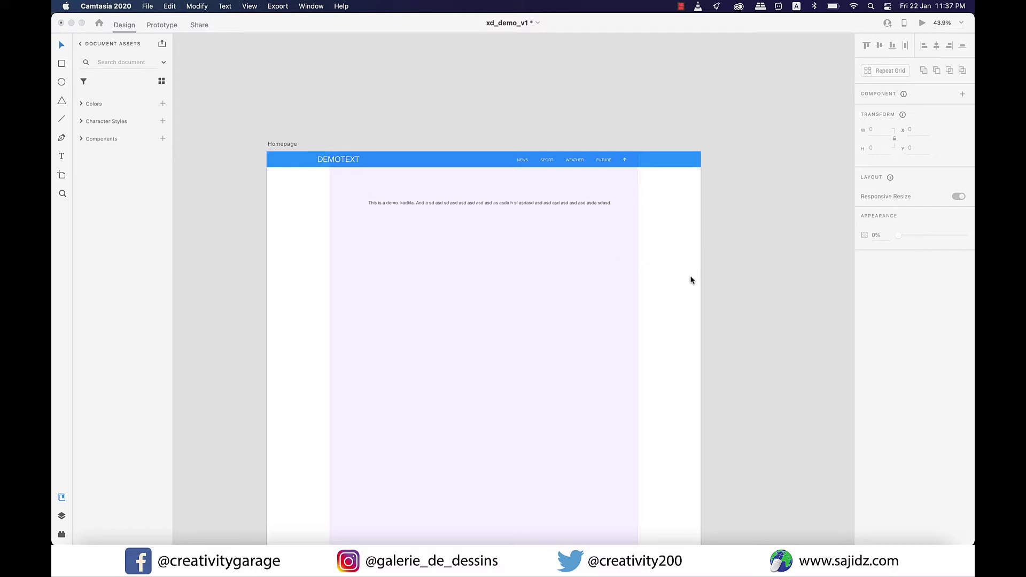
Step: Bring the Adobe XD window showing the Homepage wireframe to the front
{"action": "left_click", "coordinate": [688, 170]}
Step: Select the blue 1920×70 menu bar rectangle at the top of the Homepage artboard
{"action": "left_click", "coordinate": [688, 171]}
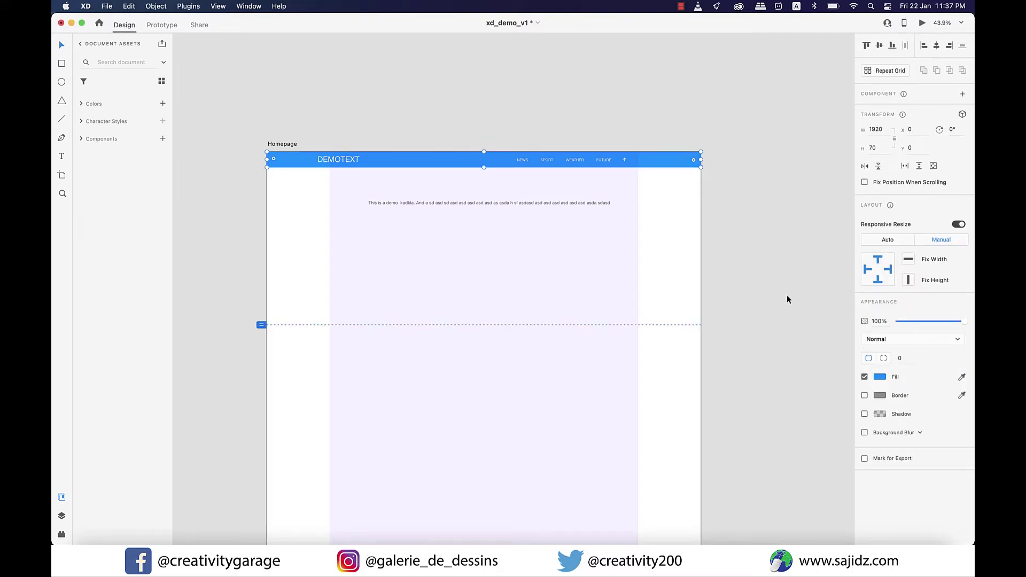
{"action": "scroll", "coordinate": [787, 298], "scroll_direction": "down", "scroll_amount": 2}
{"action": "scroll", "coordinate": [788, 298], "scroll_direction": "right", "scroll_amount": 1}
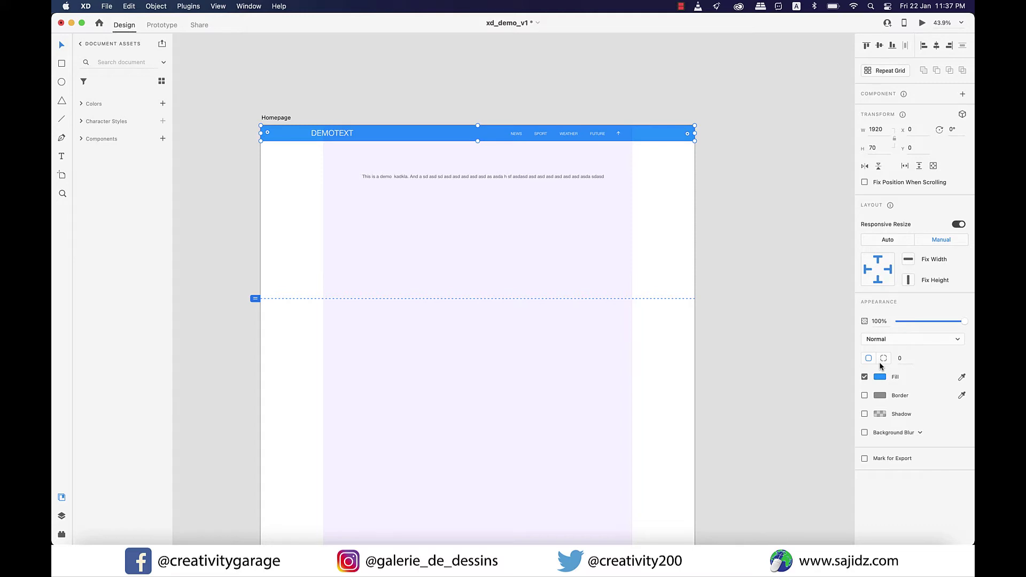
Step: Save blue #2699FB as a swatch, then make the menu bar fill black #000000 and save it
{"action": "left_click", "coordinate": [880, 378]}
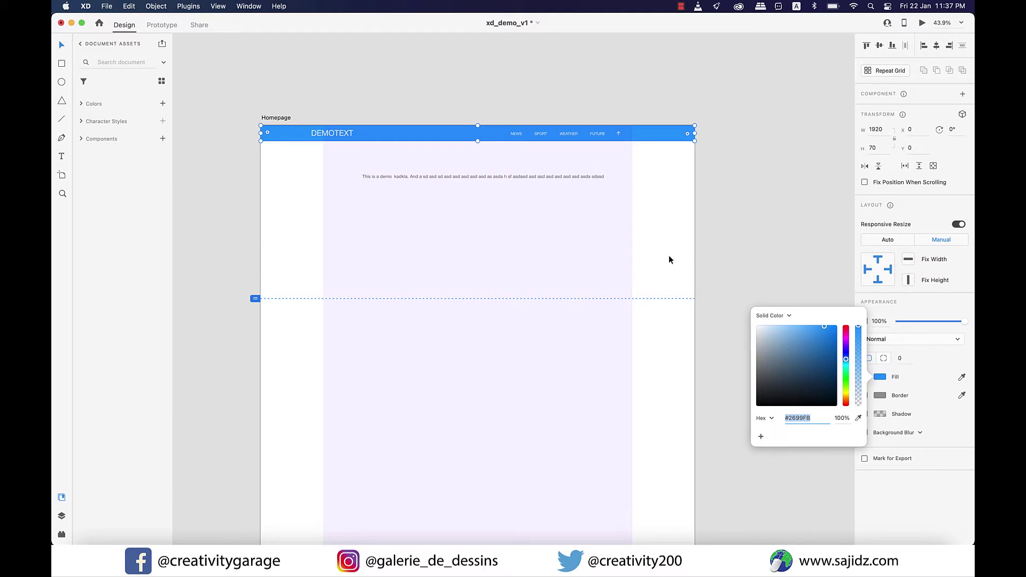
{"action": "left_click", "coordinate": [760, 438]}
{"action": "left_click_drag", "start_coordinate": [781, 339], "coordinate": [752, 320]}
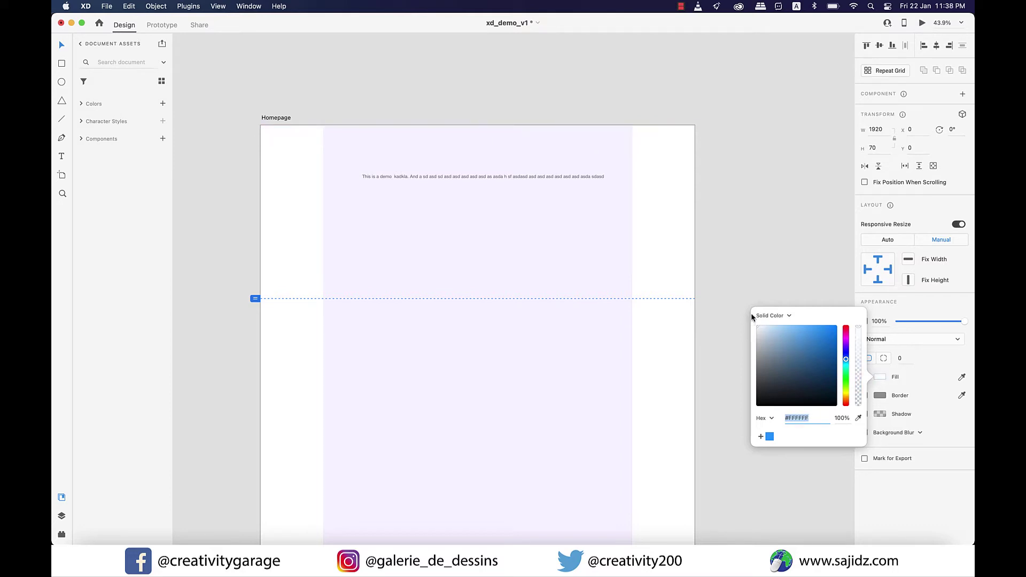
{"action": "left_click", "coordinate": [761, 437]}
{"action": "left_click", "coordinate": [758, 389]}
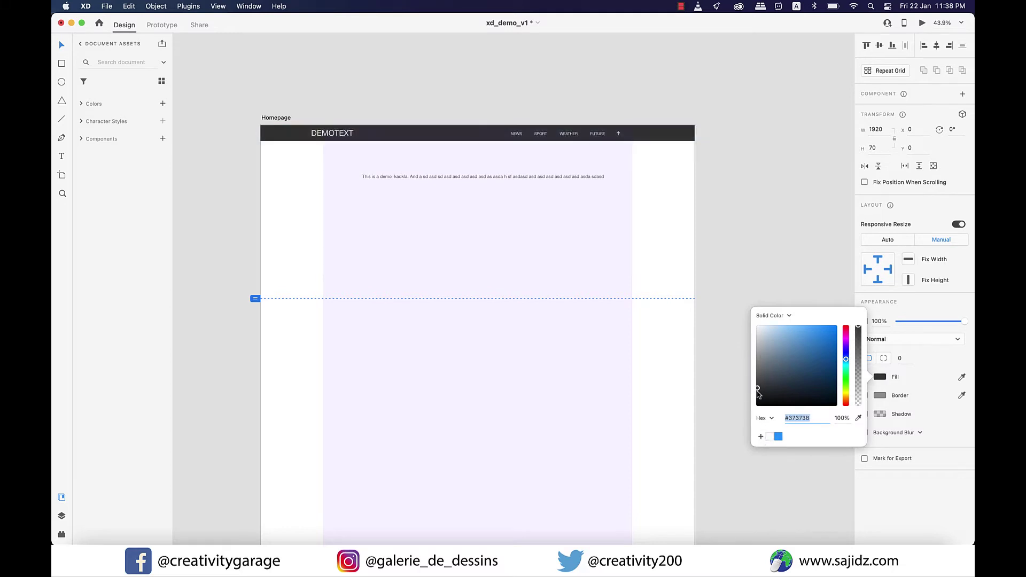
{"action": "left_click_drag", "start_coordinate": [759, 394], "coordinate": [757, 407]}
{"action": "left_click", "coordinate": [762, 437]}
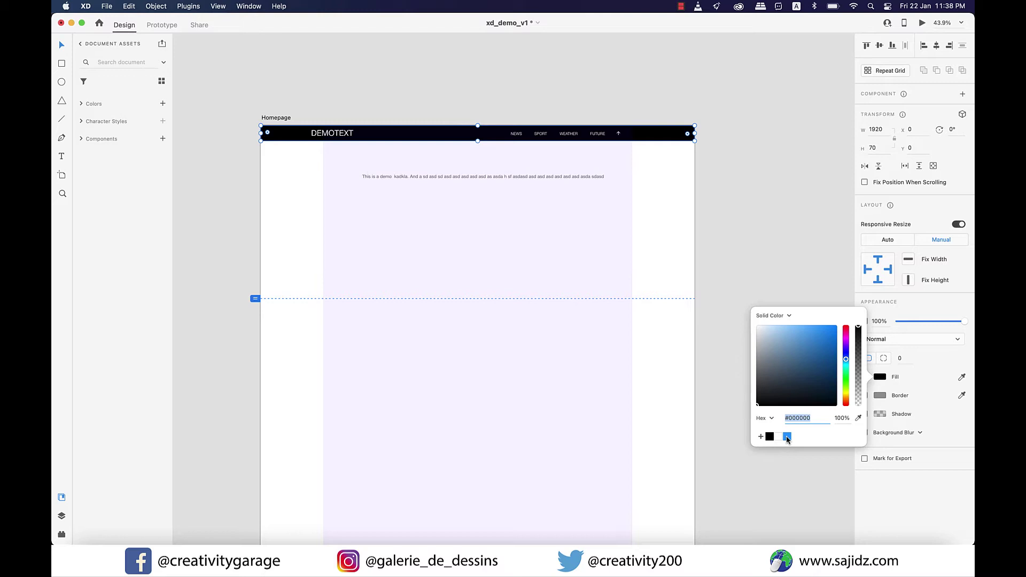
Step: Try opacity, a darker shade and an eyedropper sample, then reapply the saved #2699FB swatch
{"action": "left_click", "coordinate": [787, 438]}
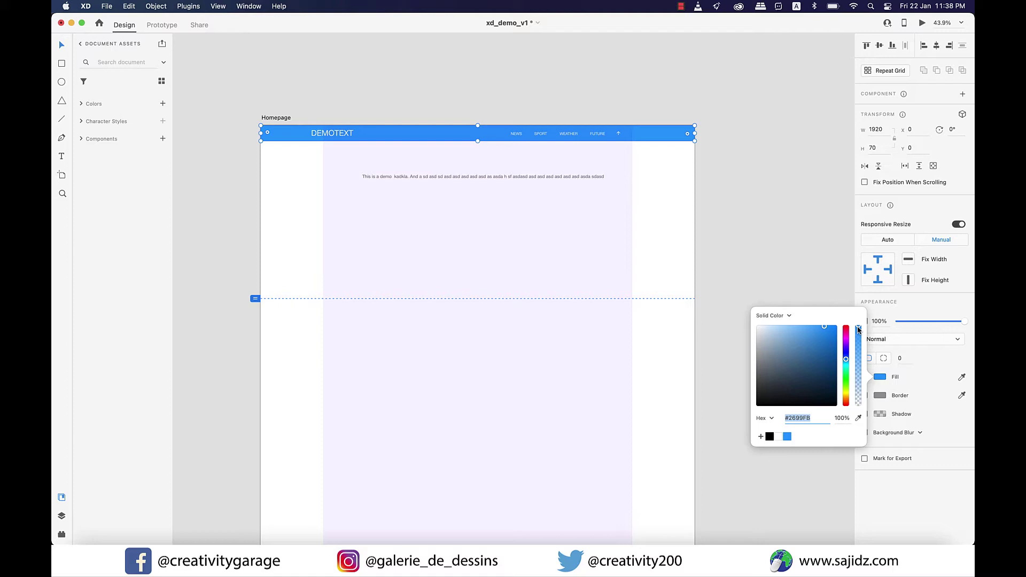
{"action": "left_click_drag", "start_coordinate": [858, 329], "coordinate": [846, 359]}
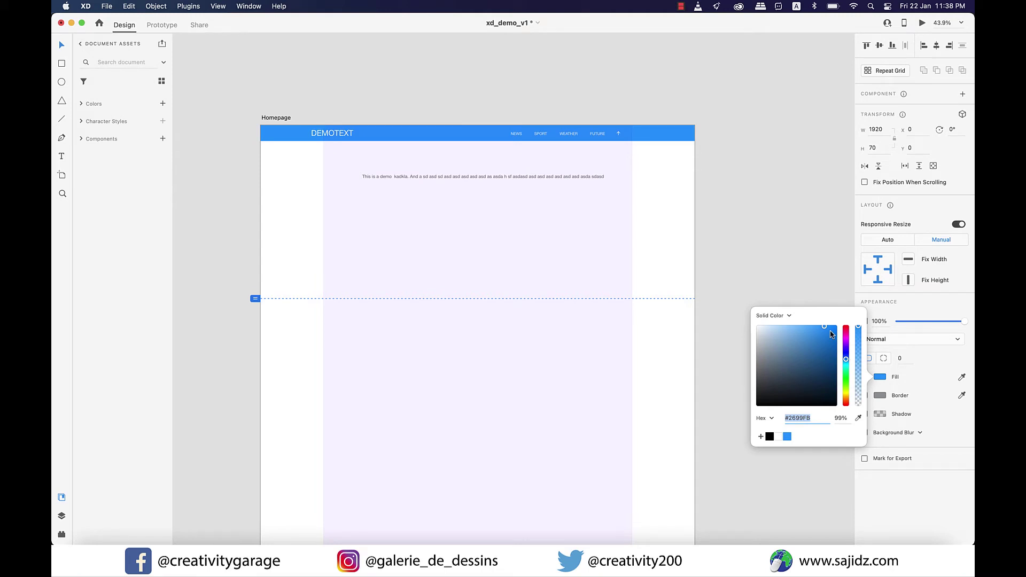
{"action": "mouse_move", "coordinate": [826, 327]}
{"action": "left_mouse_down"}
{"action": "mouse_move", "coordinate": [813, 383]}
{"action": "mouse_move", "coordinate": [788, 393]}
{"action": "mouse_move", "coordinate": [791, 402]}
{"action": "mouse_move", "coordinate": [802, 350]}
{"action": "mouse_move", "coordinate": [819, 339]}
{"action": "left_mouse_up"}
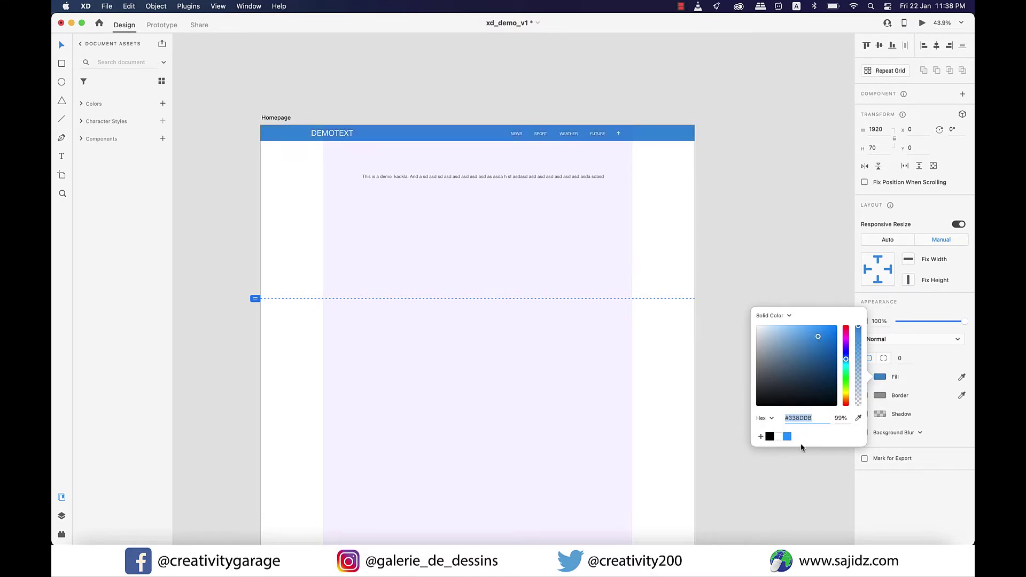
{"action": "left_click", "coordinate": [814, 418]}
{"action": "left_click_drag", "start_coordinate": [818, 418], "coordinate": [781, 420]}
{"action": "left_click", "coordinate": [858, 418]}
{"action": "left_click", "coordinate": [602, 230]}
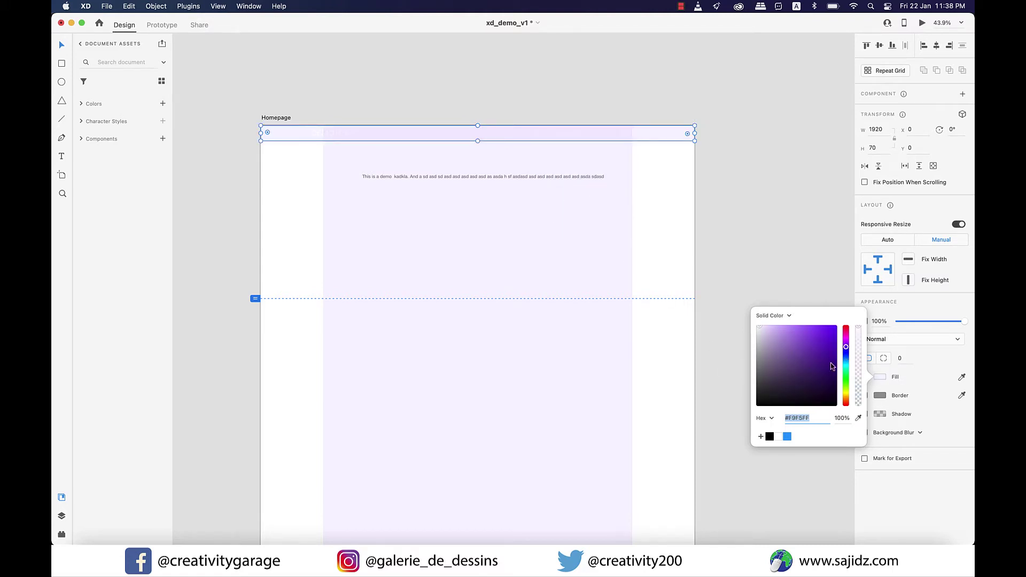
{"action": "left_click", "coordinate": [787, 438]}
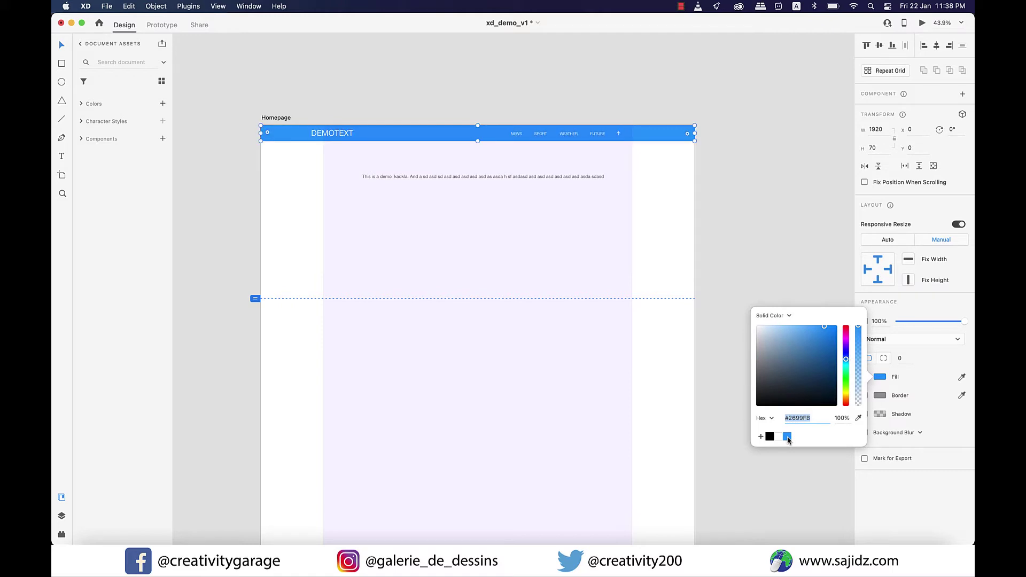
Step: Save the menu bar's grey border colour as a swatch
{"action": "left_click", "coordinate": [880, 395]}
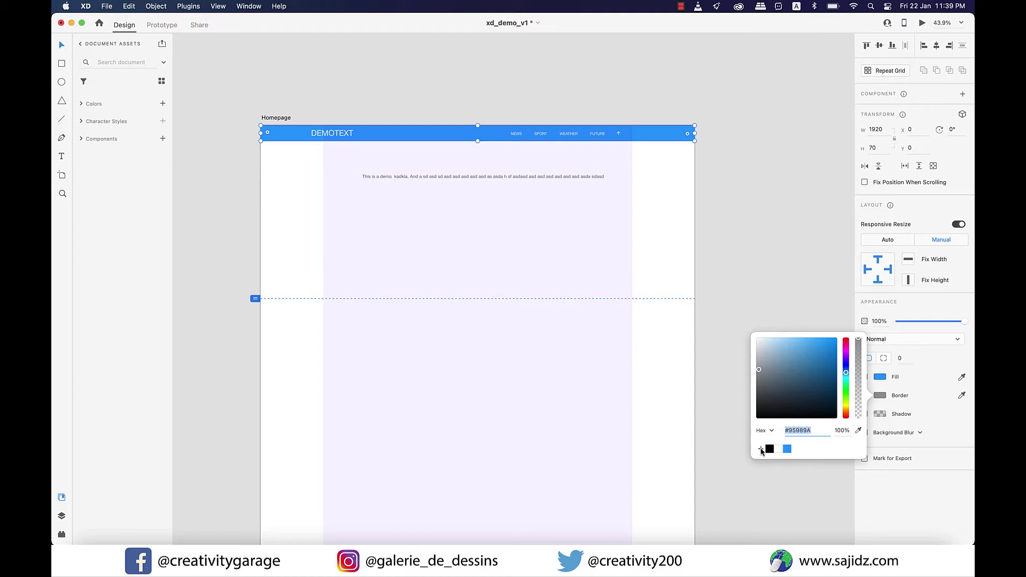
{"action": "left_click", "coordinate": [762, 450]}
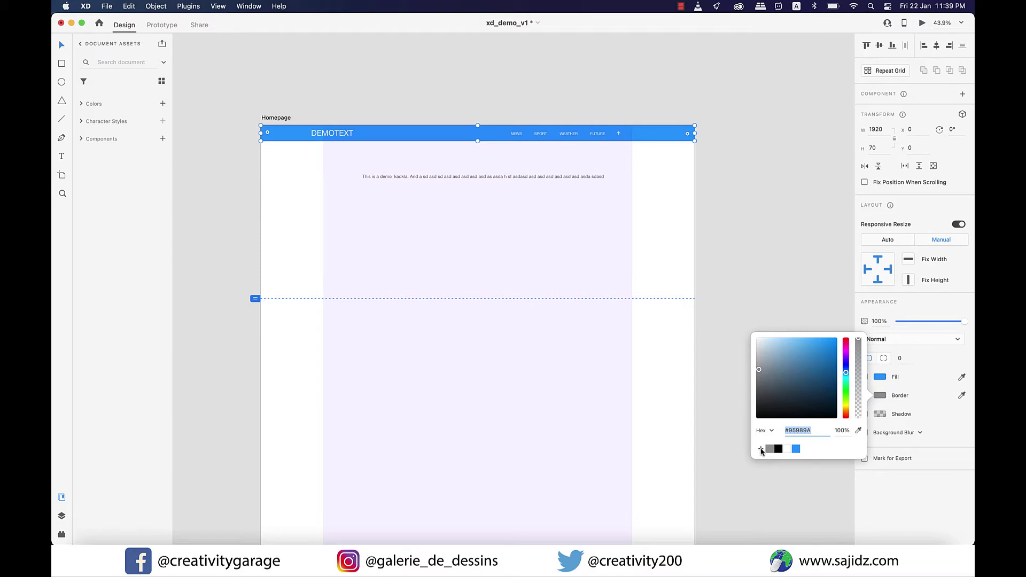
{"action": "left_click", "coordinate": [701, 434]}
Step: Delete the demo paragraph and draw a 1366×587 box at x 277, y 120
{"action": "left_click", "coordinate": [455, 178]}
{"action": "key", "text": "Delete"}
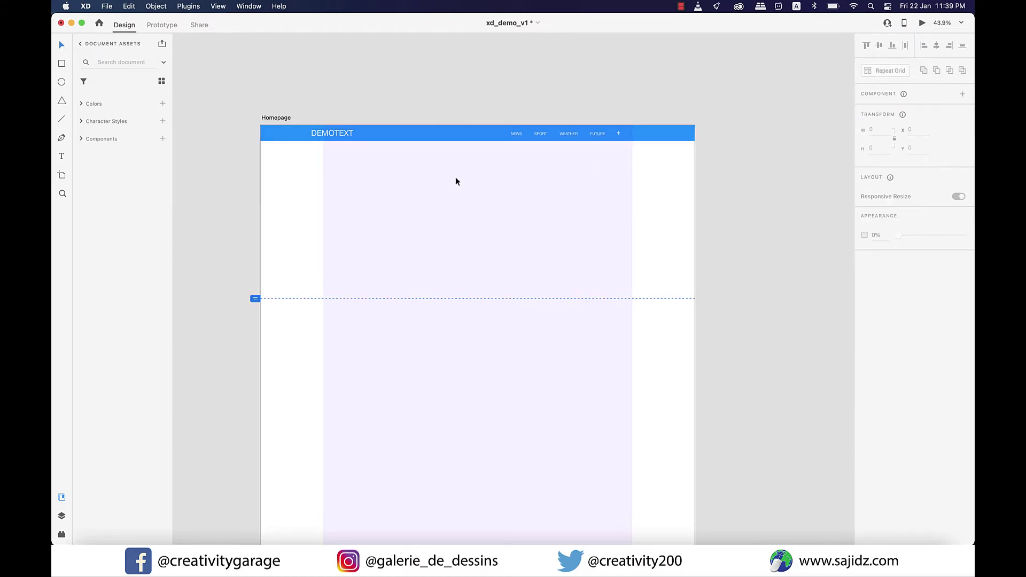
{"action": "left_click", "coordinate": [61, 65]}
{"action": "mouse_move", "coordinate": [324, 154]}
{"action": "left_mouse_down"}
{"action": "mouse_move", "coordinate": [351, 246]}
{"action": "mouse_move", "coordinate": [571, 293]}
{"action": "mouse_move", "coordinate": [653, 294]}
{"action": "mouse_move", "coordinate": [634, 284]}
{"action": "left_mouse_up"}
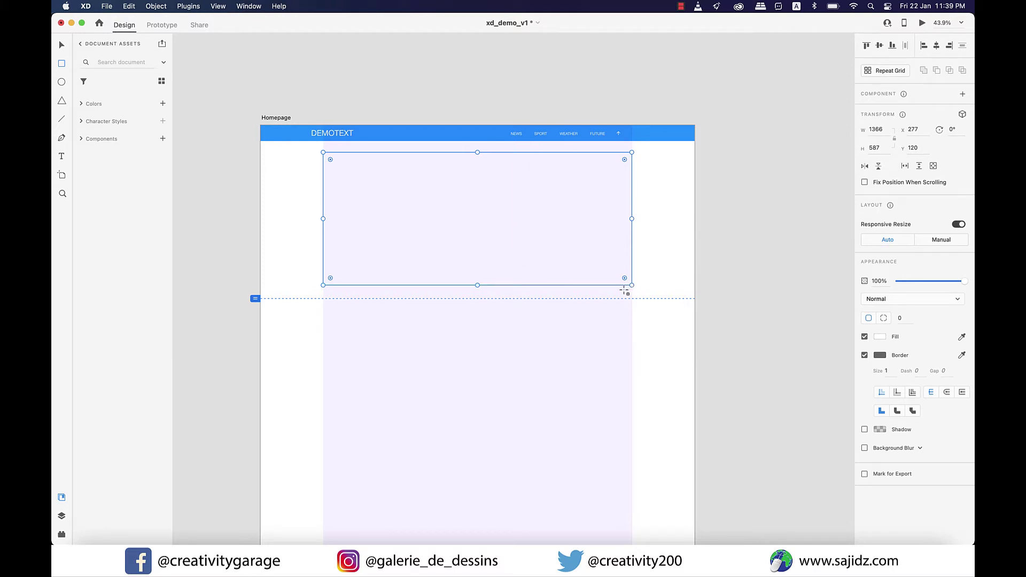
Step: Turn off the Homepage artboard's Grid checkbox in the Property Inspector
{"action": "key", "text": "Escape"}
{"action": "left_click", "coordinate": [282, 119]}
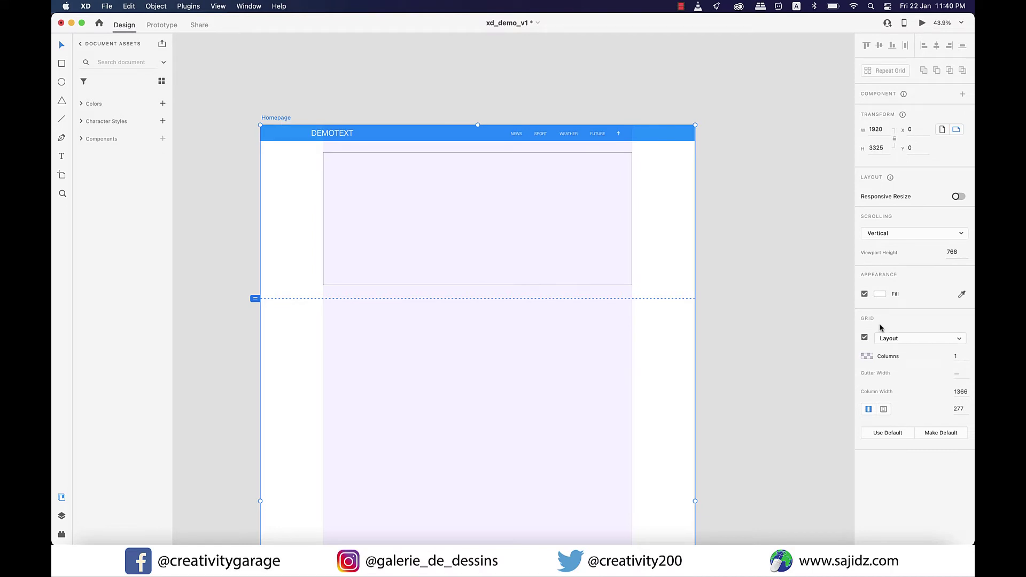
{"action": "left_click", "coordinate": [865, 338]}
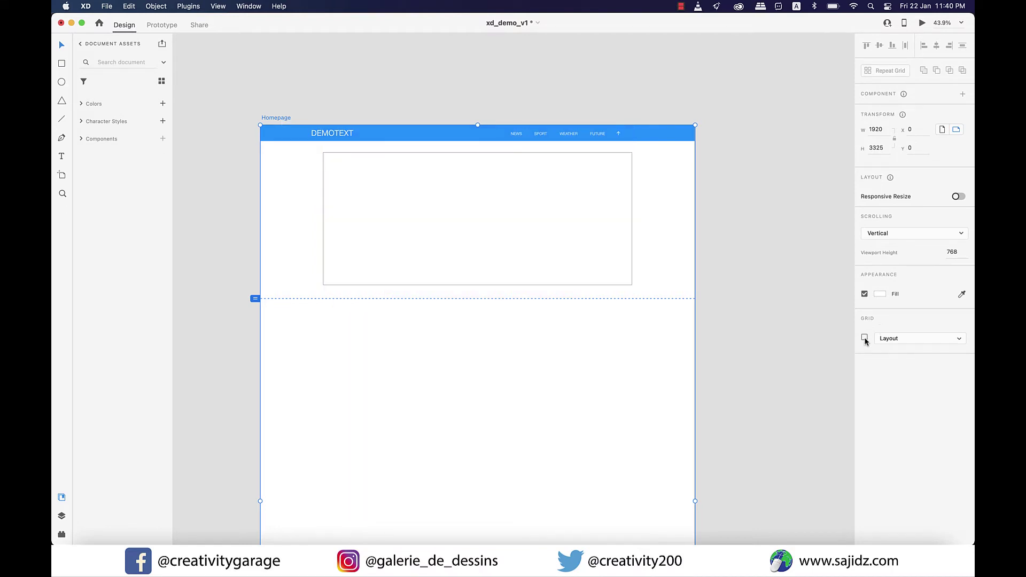
{"action": "left_click", "coordinate": [865, 338]}
{"action": "scroll", "coordinate": [738, 340], "scroll_direction": "down", "scroll_amount": 6}
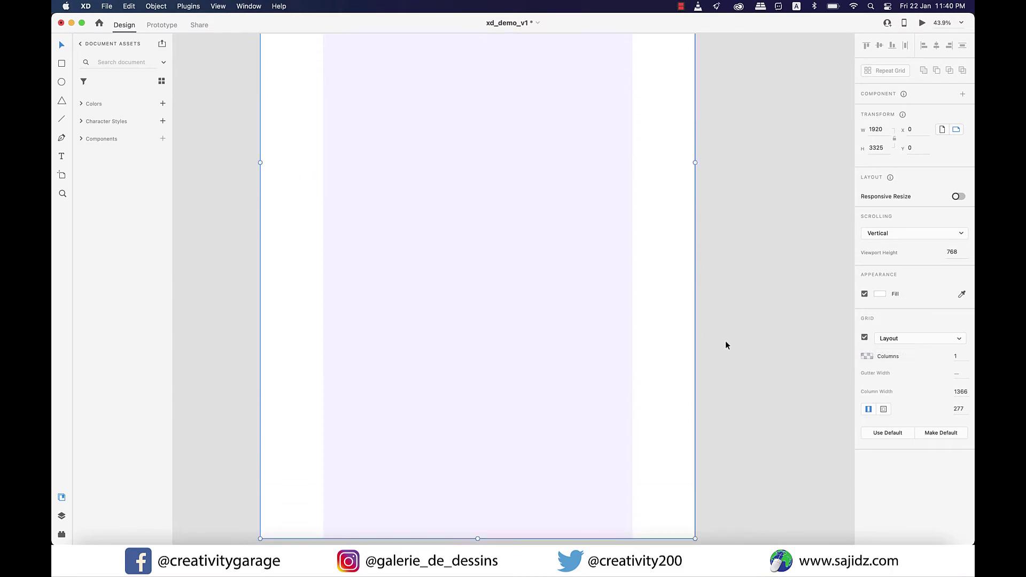
{"action": "scroll", "coordinate": [726, 345], "scroll_direction": "down", "scroll_amount": 2}
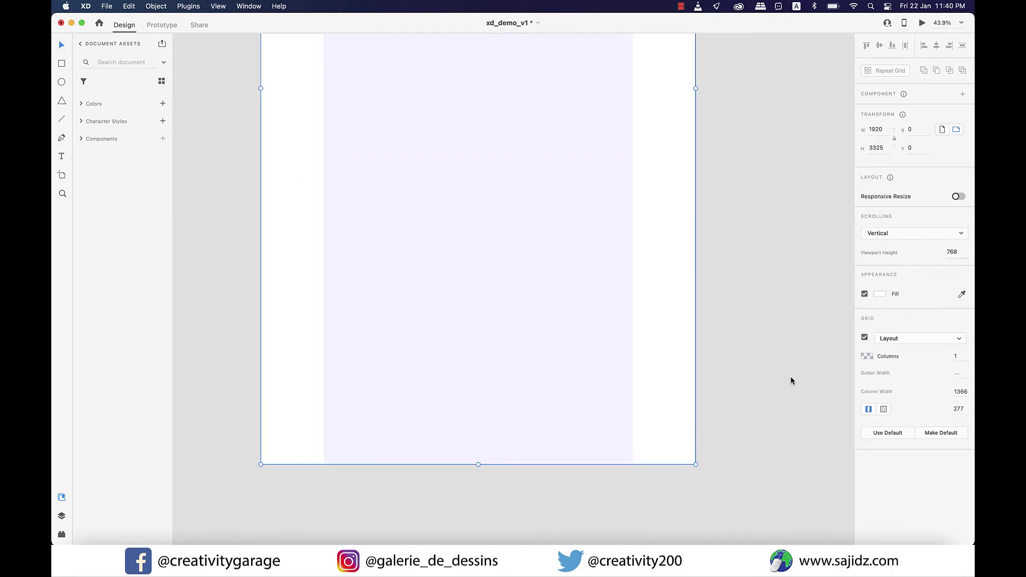
{"action": "left_click", "coordinate": [865, 338]}
{"action": "left_click", "coordinate": [865, 338]}
{"action": "left_click", "coordinate": [865, 338]}
Step: Hide the layout grid with View > Hide Layout Grid
{"action": "left_click", "coordinate": [218, 6]}
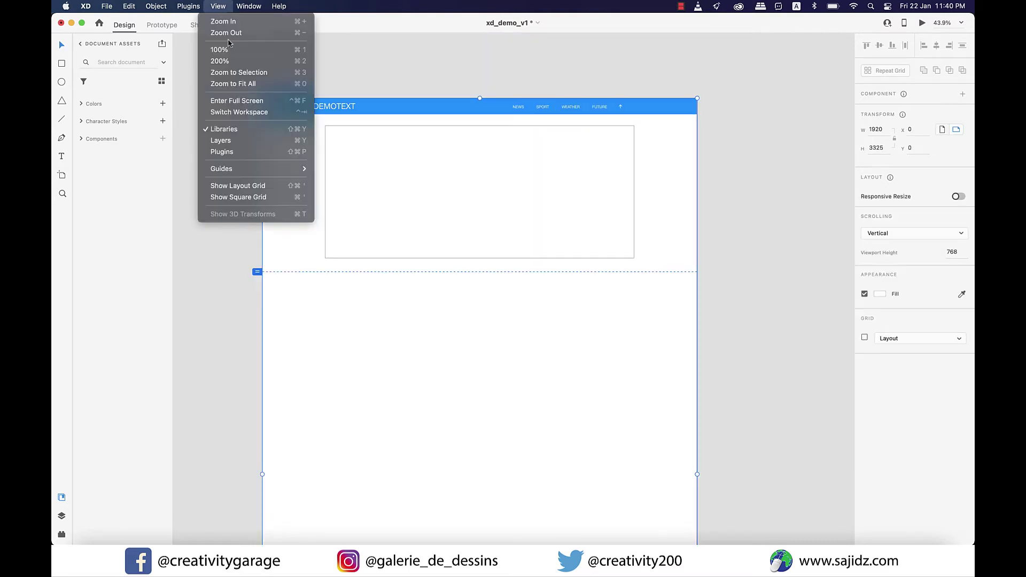
{"action": "left_click", "coordinate": [267, 187]}
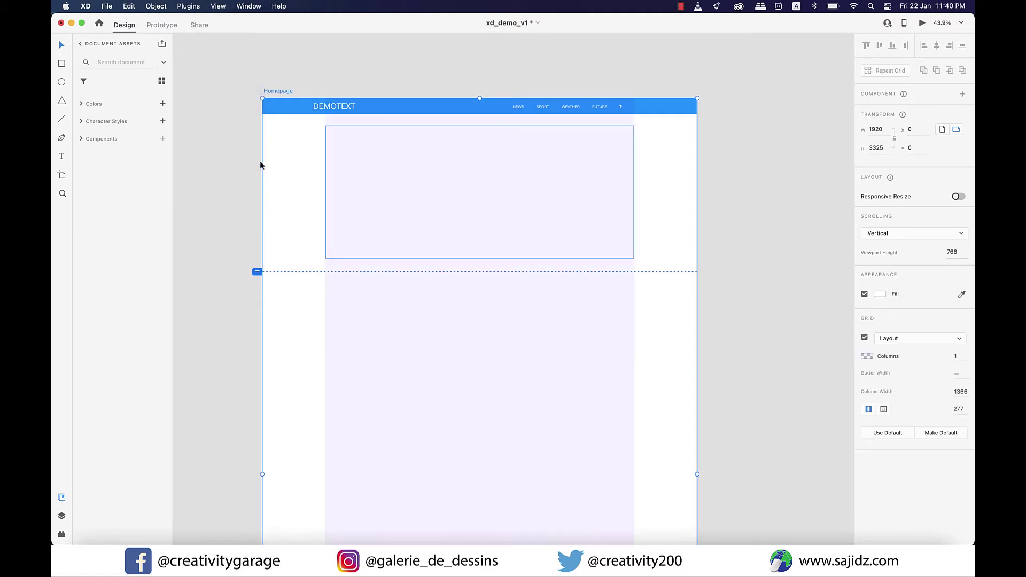
{"action": "left_click", "coordinate": [218, 5]}
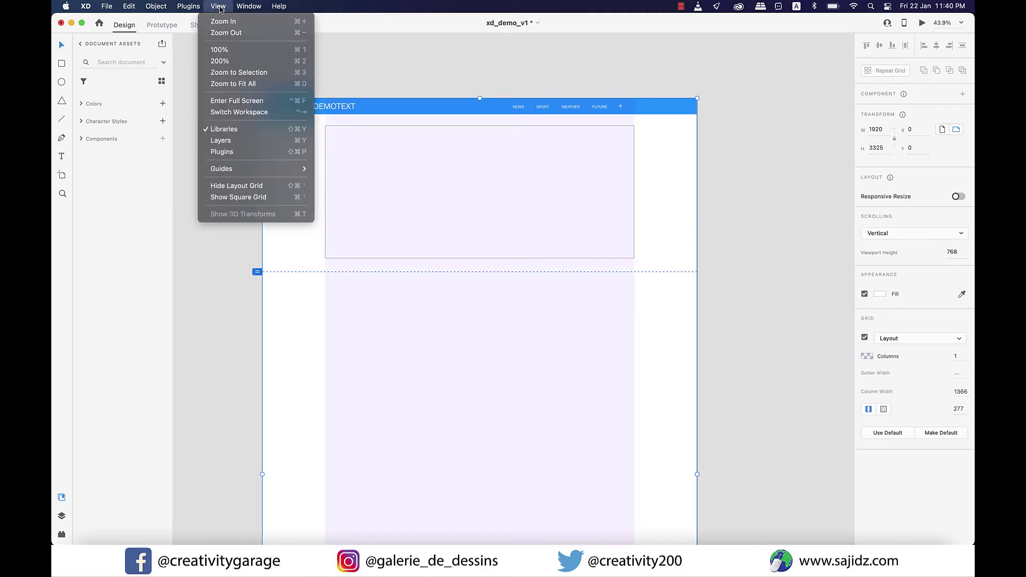
{"action": "left_click", "coordinate": [251, 187]}
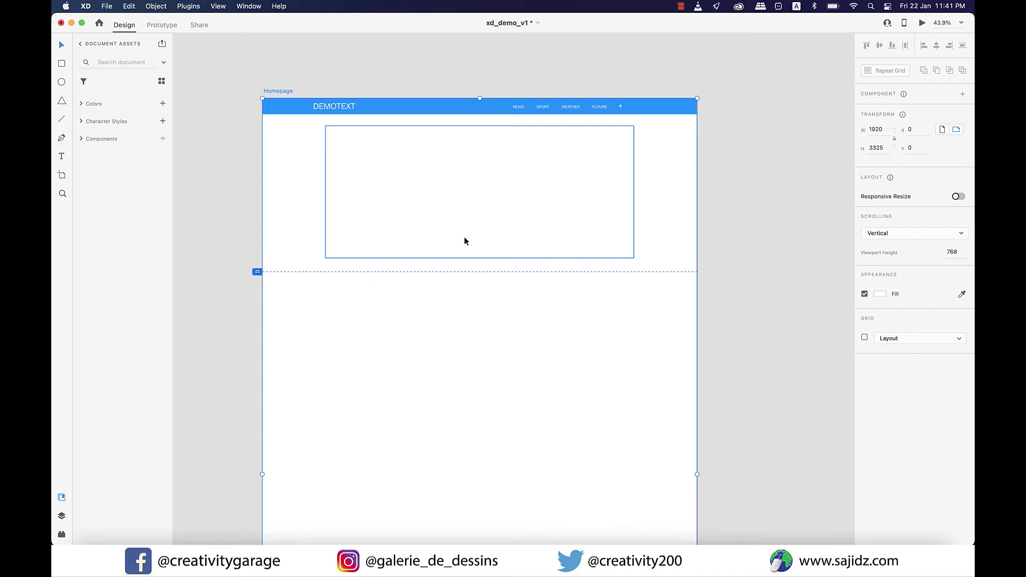
Step: Lock the hero box rectangle and start a Helvetica Neue 28 pt text layer inside it
{"action": "left_click", "coordinate": [465, 241]}
{"action": "left_click", "coordinate": [157, 6]}
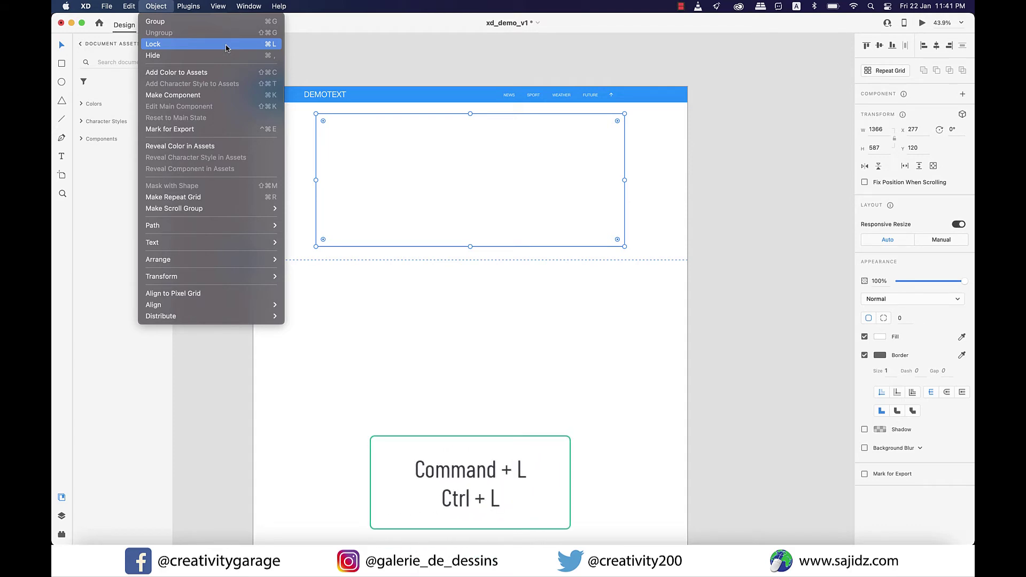
{"action": "right_click", "coordinate": [535, 250]}
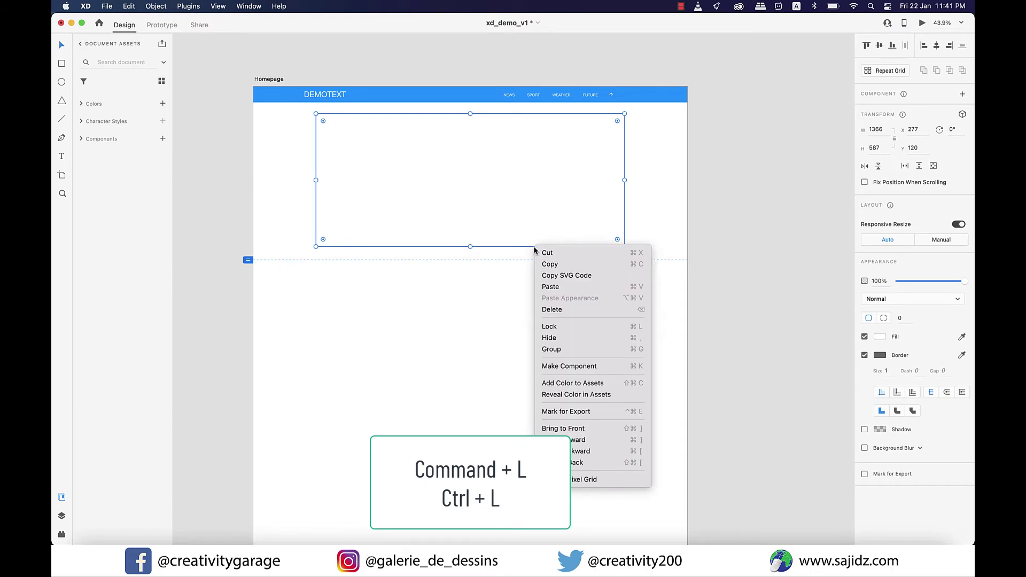
{"action": "left_click", "coordinate": [559, 328]}
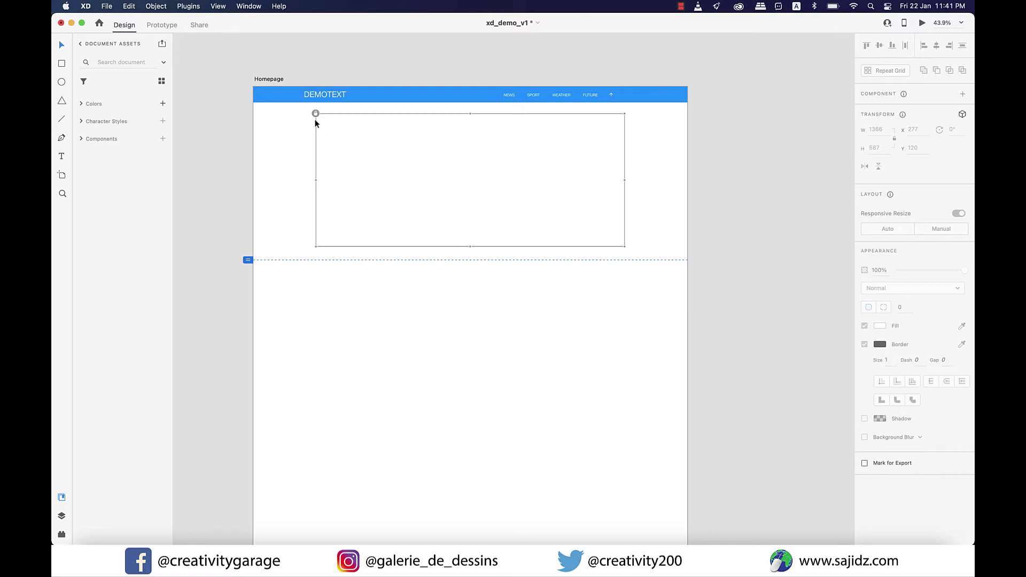
{"action": "left_click", "coordinate": [315, 113]}
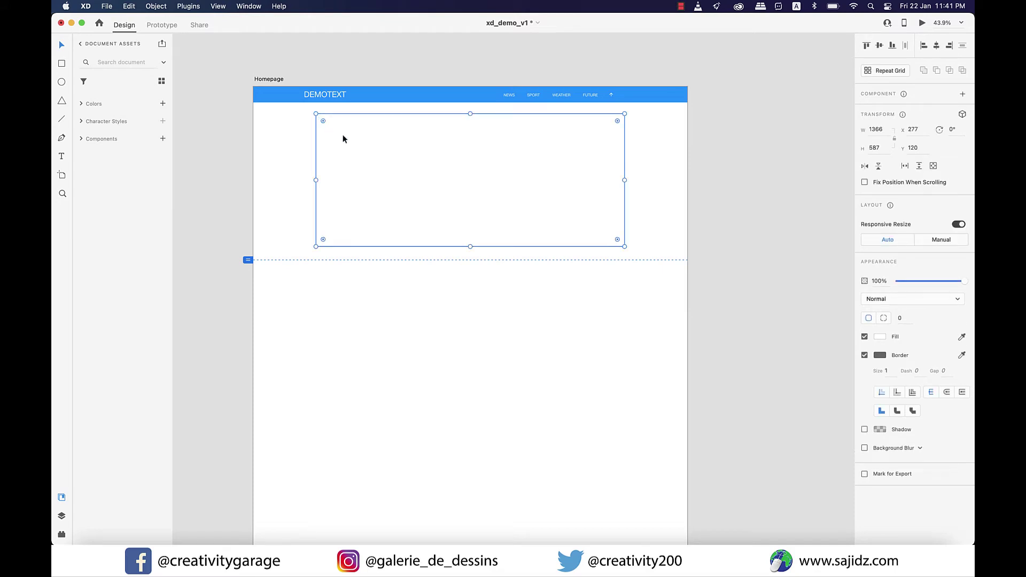
{"action": "right_click", "coordinate": [489, 246]}
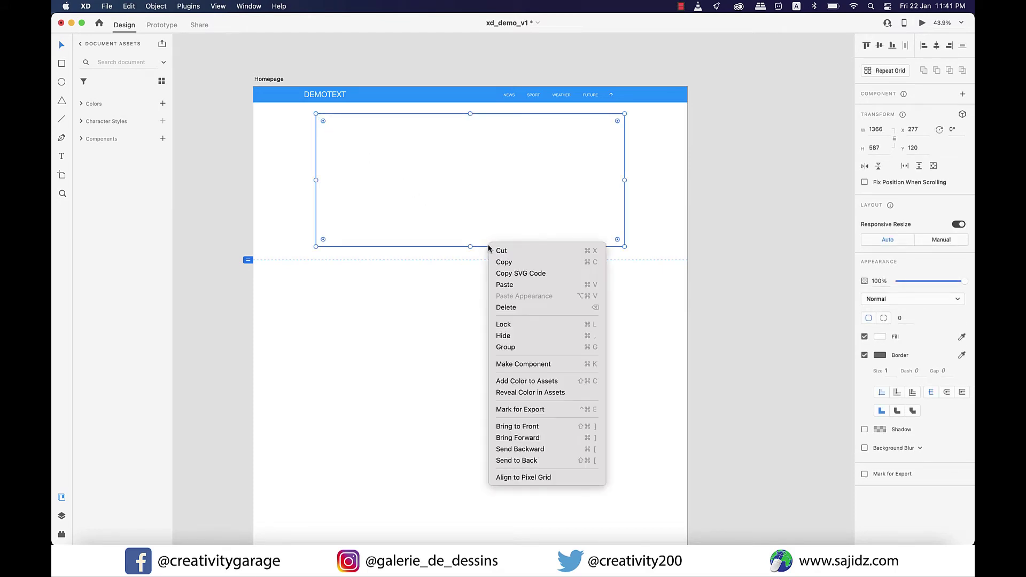
{"action": "left_click", "coordinate": [502, 324]}
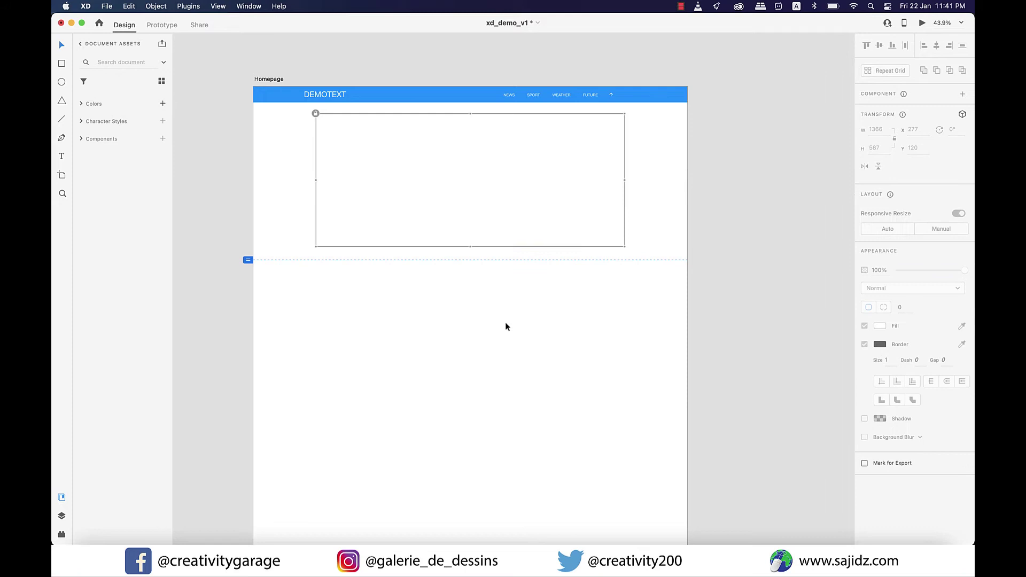
{"action": "key", "text": "t"}
{"action": "left_click", "coordinate": [387, 155]}
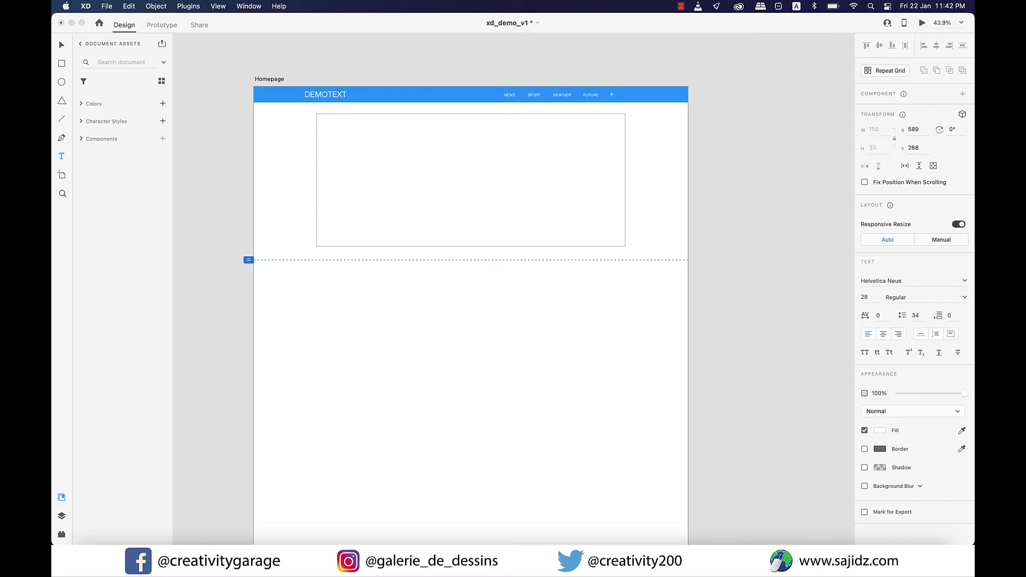
Step: Select the 'Highlights / Hero box' label and set its fill to the black preset
{"action": "left_click", "coordinate": [415, 175]}
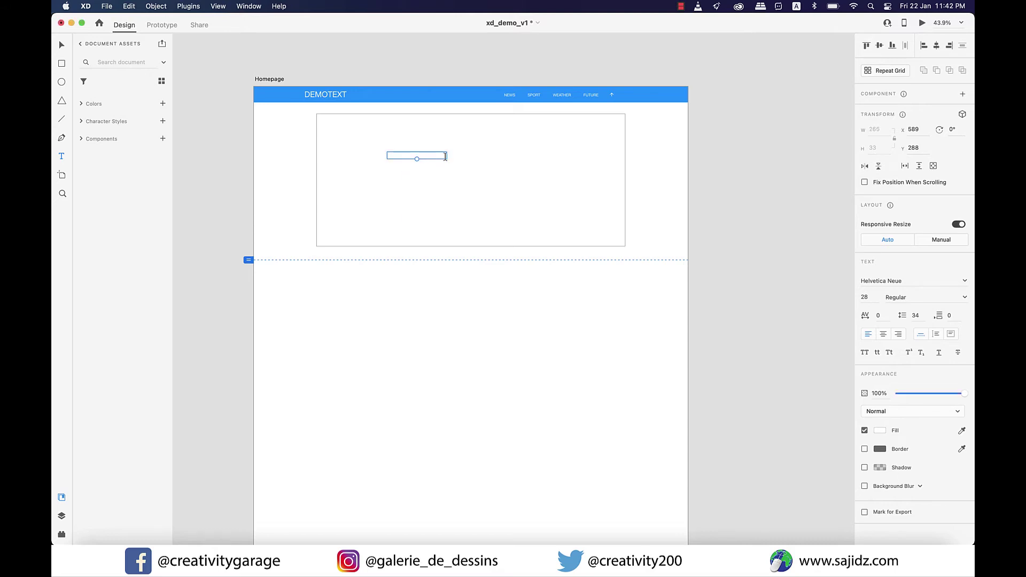
{"action": "left_click_drag", "start_coordinate": [445, 157], "coordinate": [369, 142]}
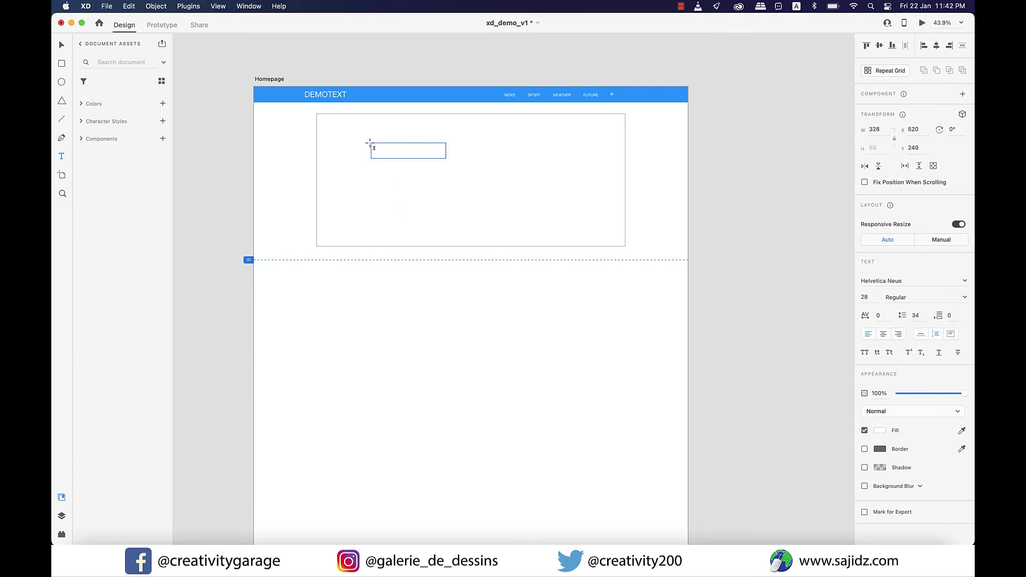
{"action": "triple_click", "coordinate": [394, 155]}
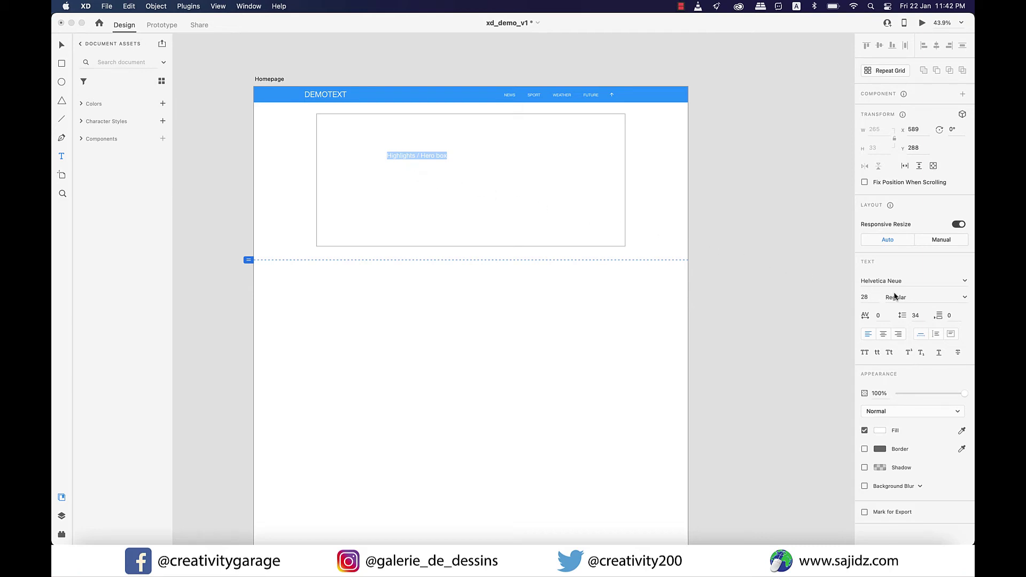
{"action": "left_click", "coordinate": [883, 432]}
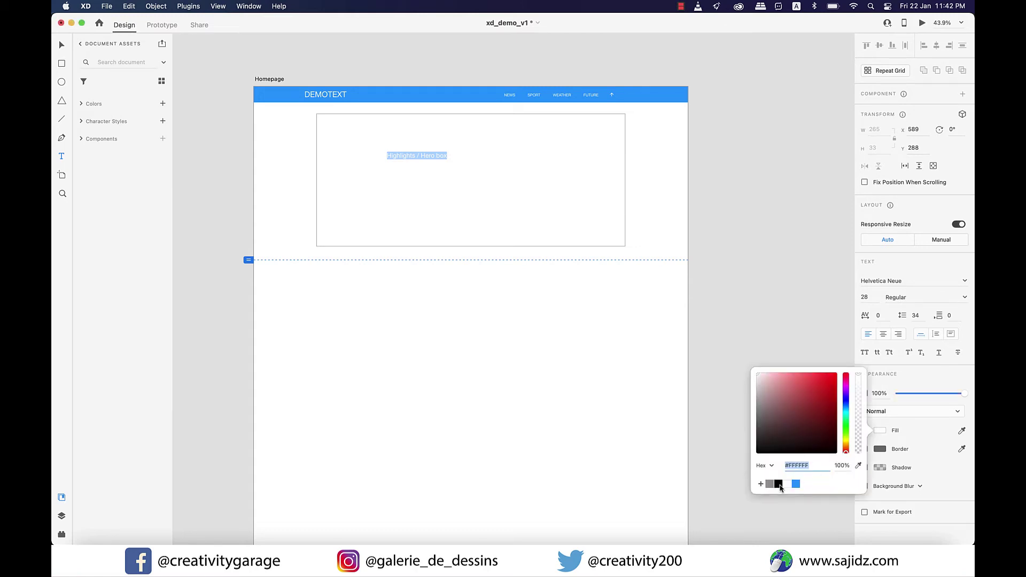
{"action": "left_click", "coordinate": [779, 484]}
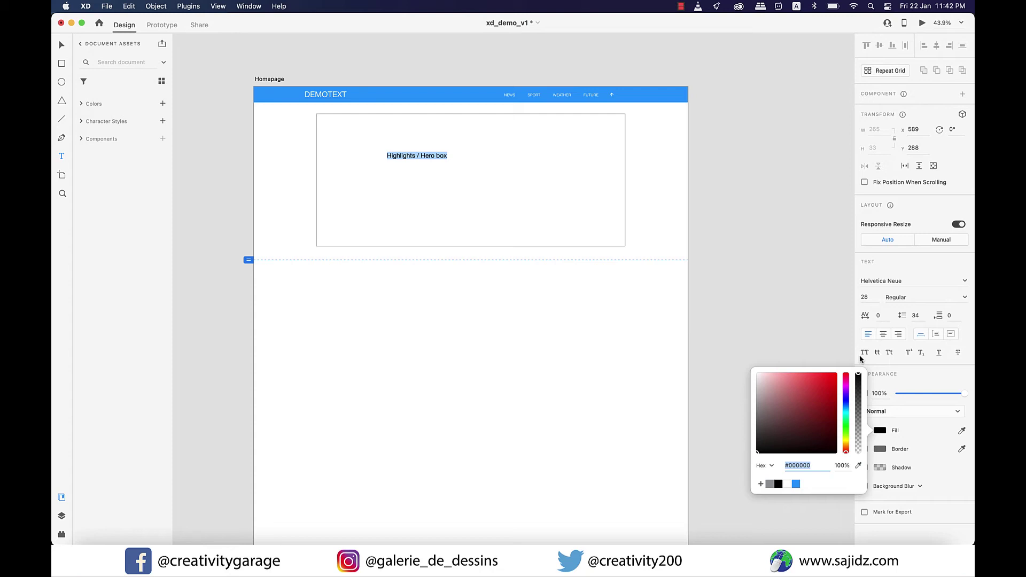
{"action": "left_click", "coordinate": [903, 379]}
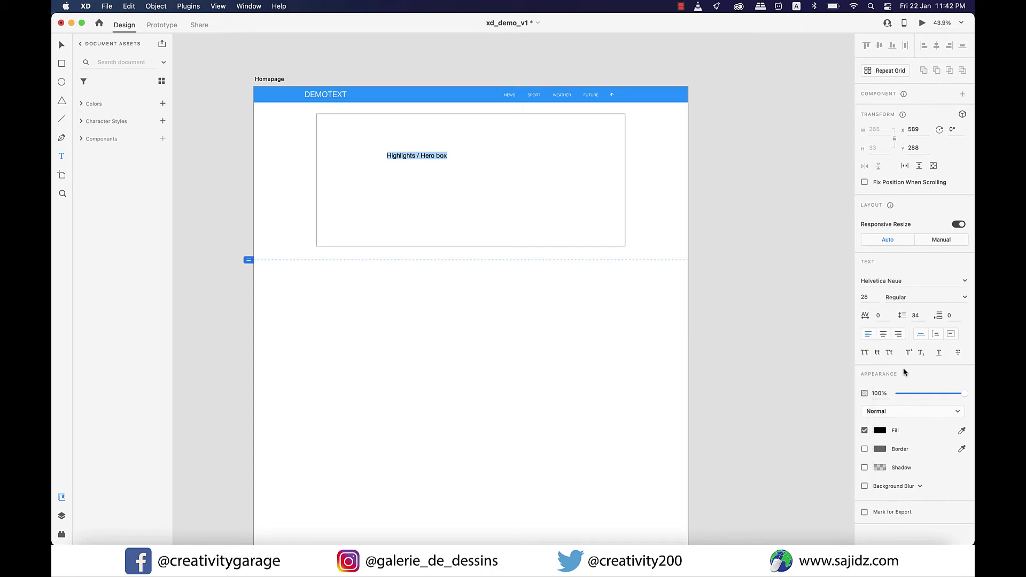
Step: Try Humnst777 Blk BT, then settle on Humnst777 Lt BT Light 28 pt for the label
{"action": "left_click", "coordinate": [964, 280]}
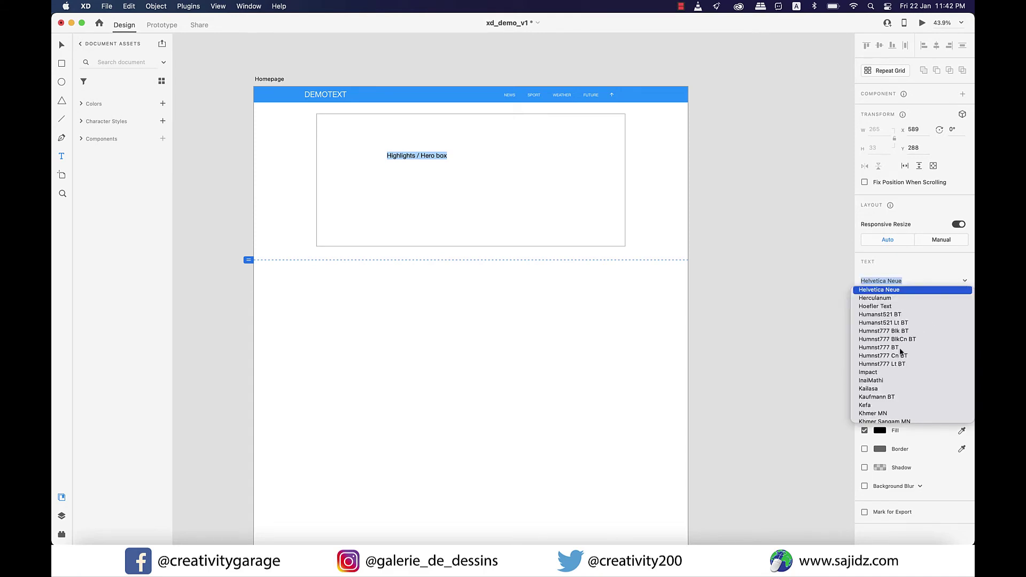
{"action": "left_click", "coordinate": [897, 332]}
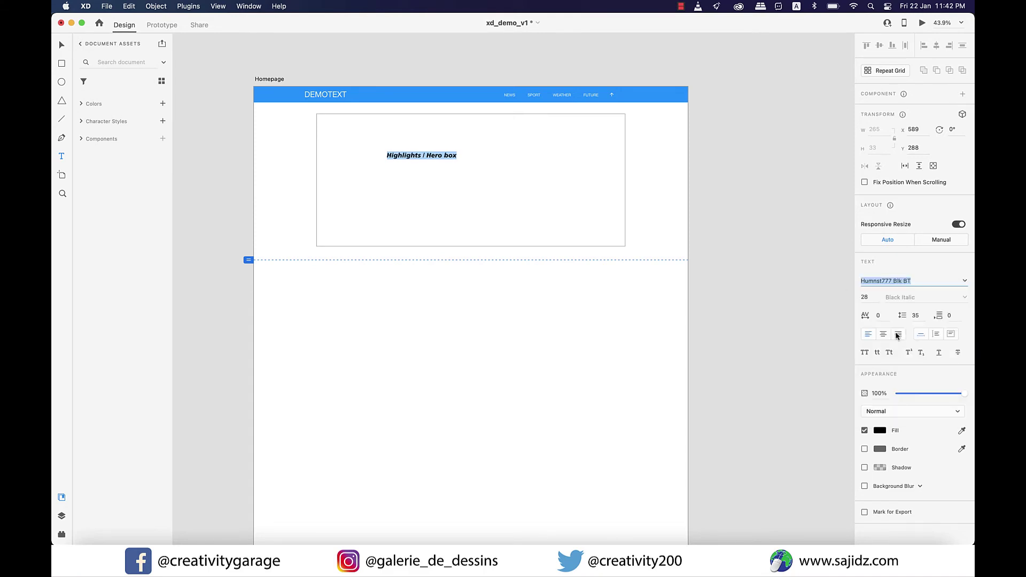
{"action": "left_click", "coordinate": [964, 282]}
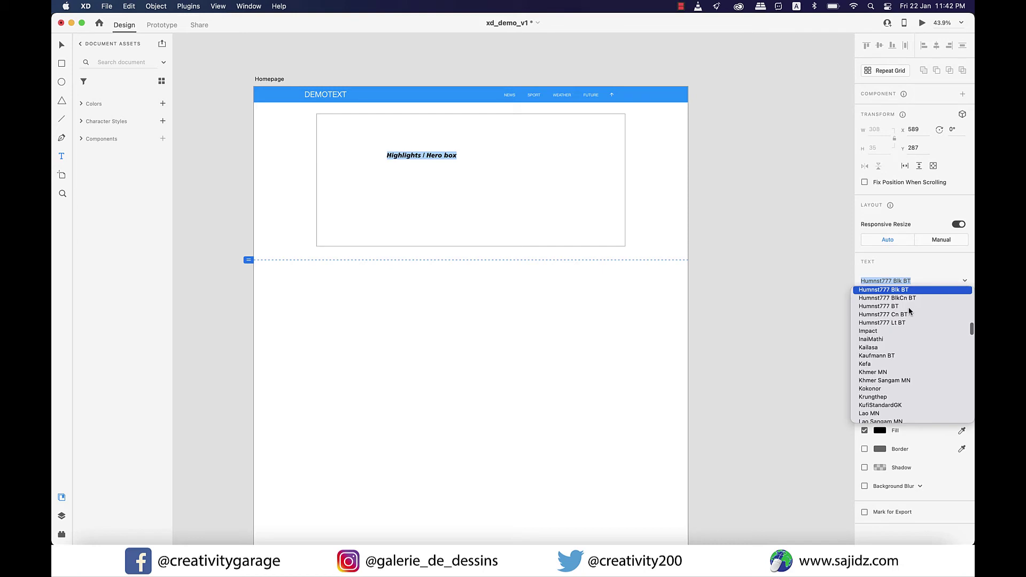
{"action": "left_click", "coordinate": [900, 323]}
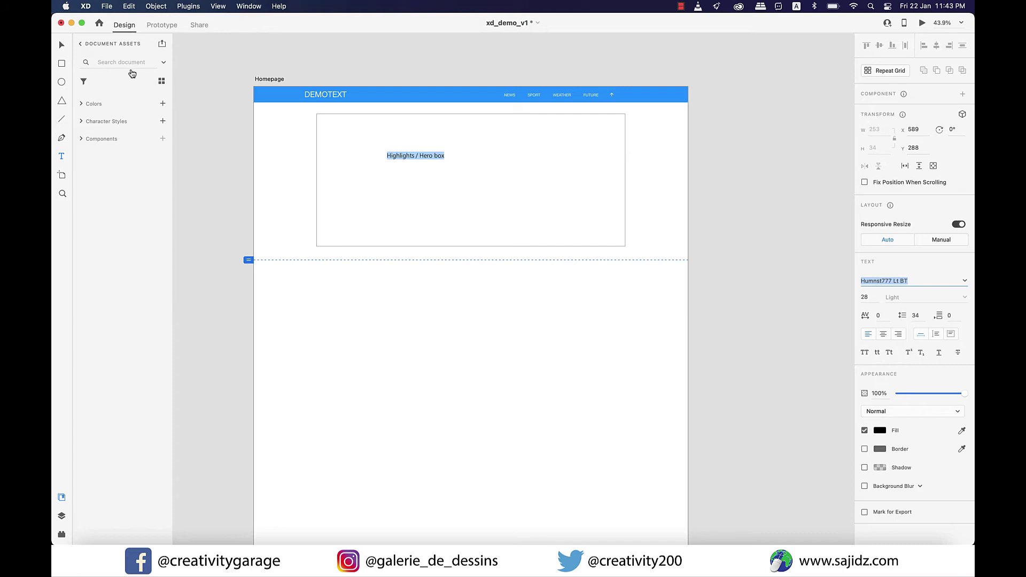
{"action": "left_click", "coordinate": [62, 45]}
Step: Align the label horizontally centred in the hero box, at x 834, y 338
{"action": "key", "text": "Escape"}
{"action": "left_click", "coordinate": [936, 48]}
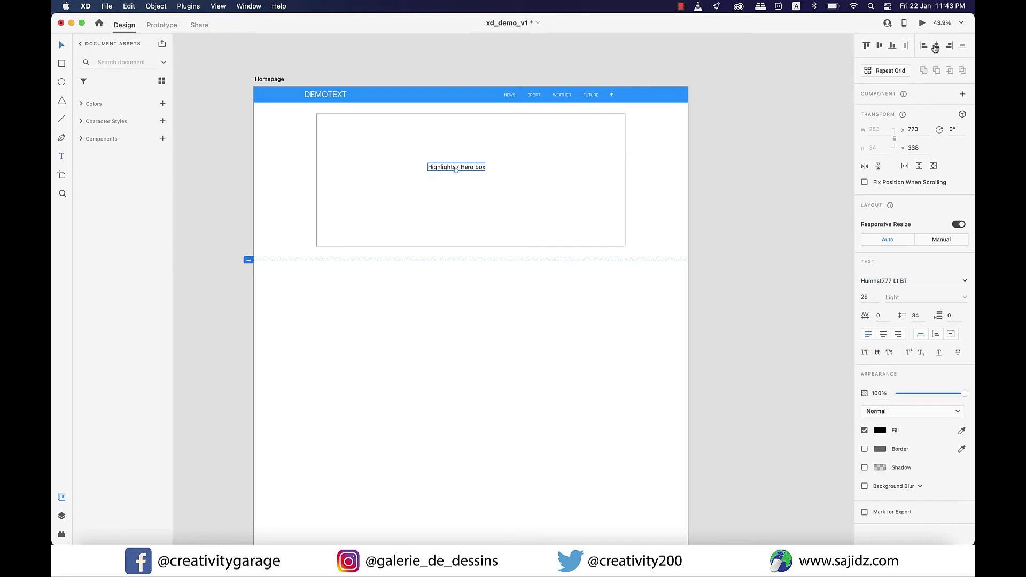
{"action": "left_click", "coordinate": [935, 47]}
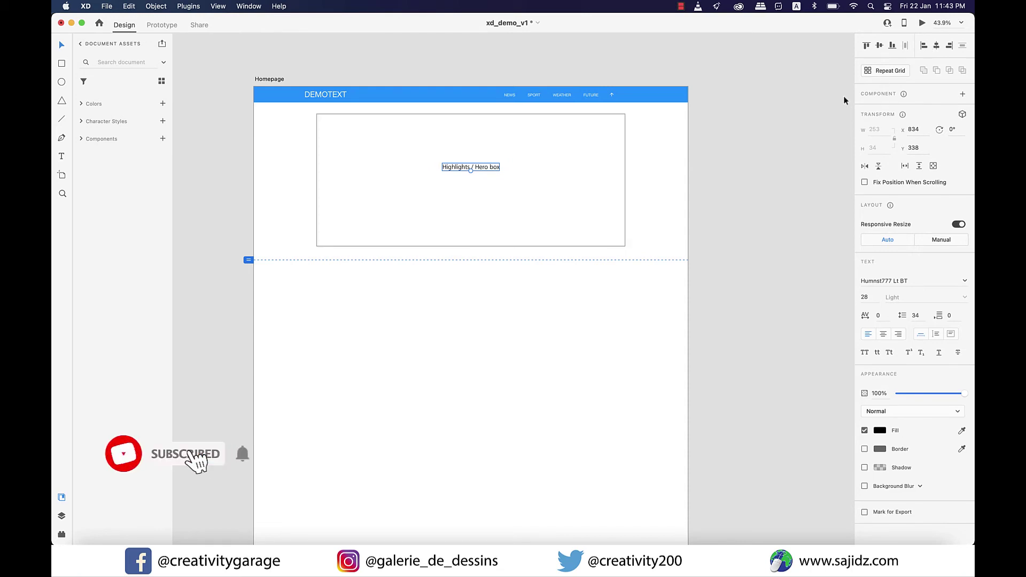
{"action": "left_click", "coordinate": [653, 209]}
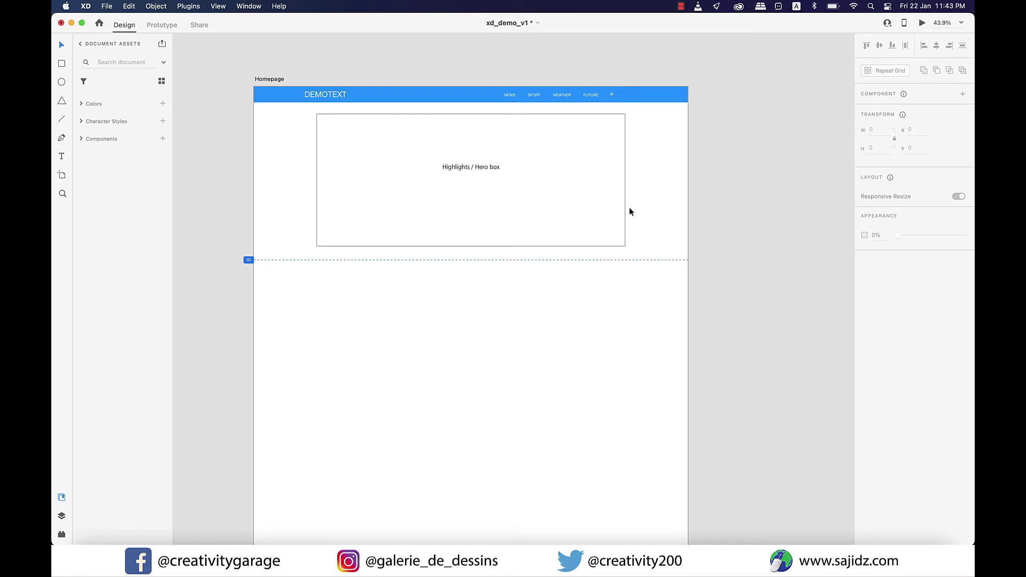
{"action": "left_click", "coordinate": [487, 169]}
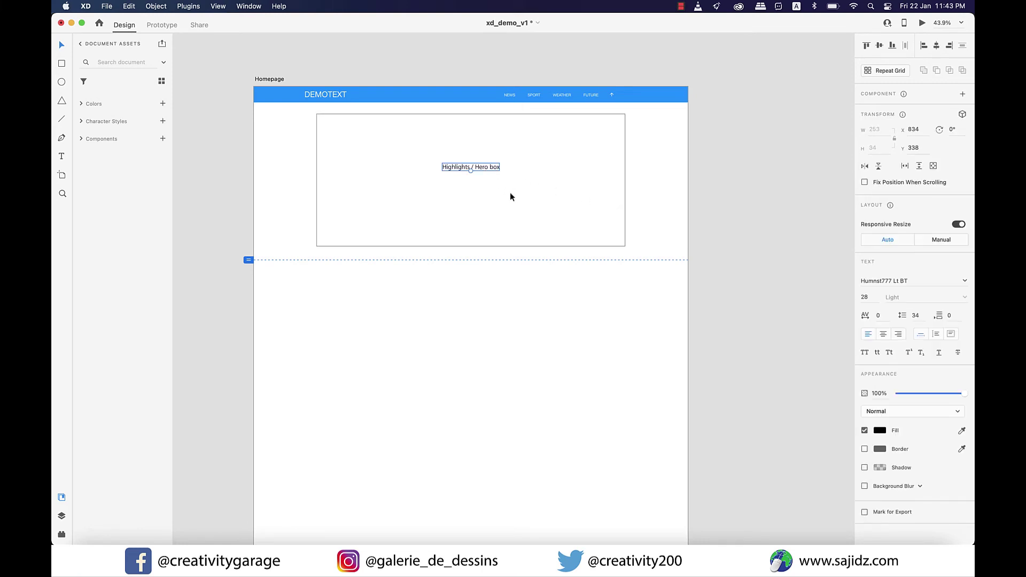
{"action": "key", "text": "r"}
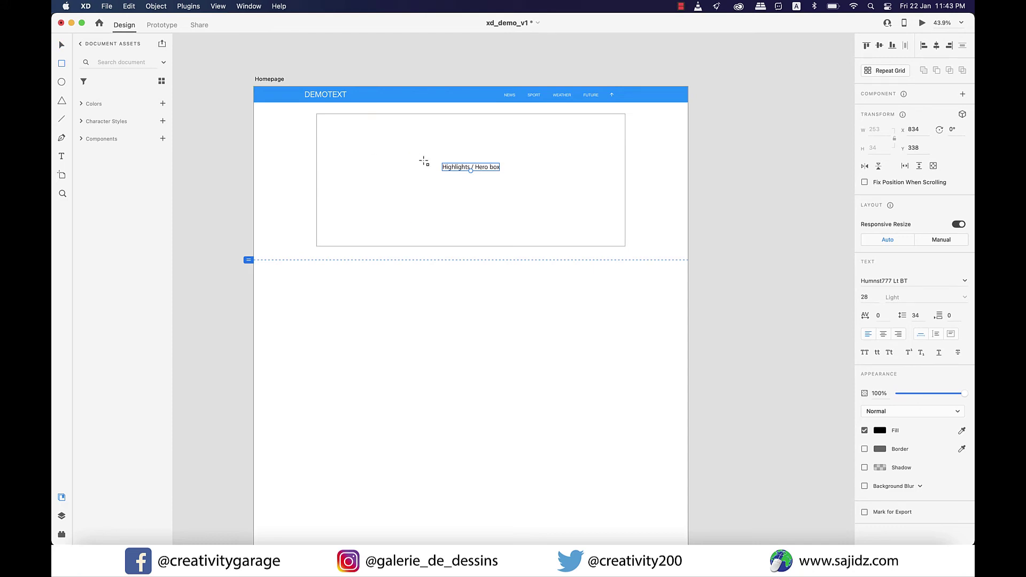
Step: Draw a 328×92 rectangle below the hero label and fill it red (#E80F0F)
{"action": "mouse_move", "coordinate": [429, 134]}
{"action": "left_mouse_down"}
{"action": "mouse_move", "coordinate": [448, 156]}
{"action": "mouse_move", "coordinate": [530, 157]}
{"action": "mouse_move", "coordinate": [505, 155]}
{"action": "left_mouse_up"}
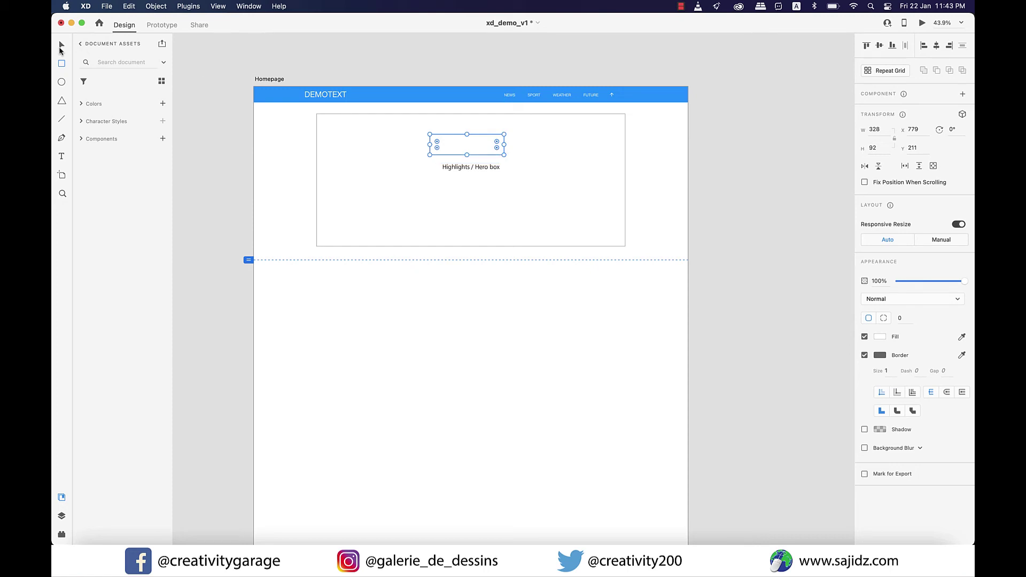
{"action": "left_click", "coordinate": [60, 48]}
{"action": "left_click_drag", "start_coordinate": [489, 158], "coordinate": [518, 205]}
{"action": "left_click", "coordinate": [880, 337]}
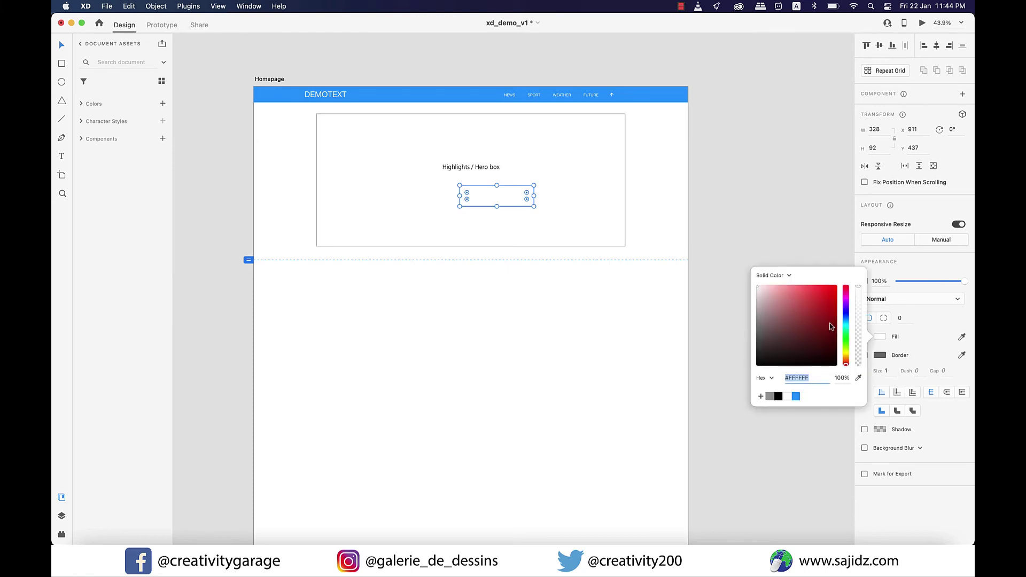
{"action": "left_click", "coordinate": [832, 294]}
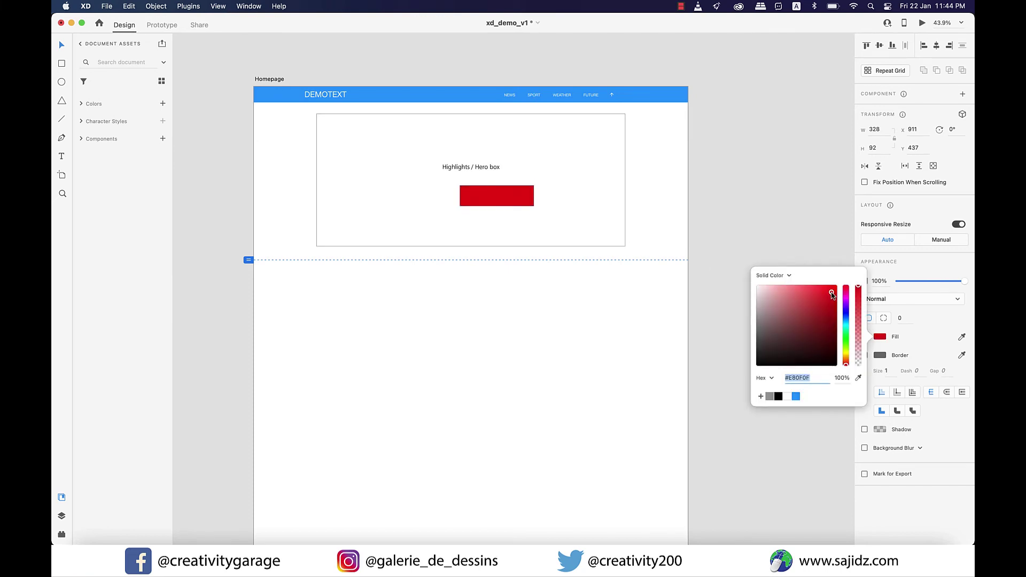
Step: Bring the Highlights / Hero box label in front of the red box and set its font to Humnst777 BT
{"action": "right_click", "coordinate": [503, 181]}
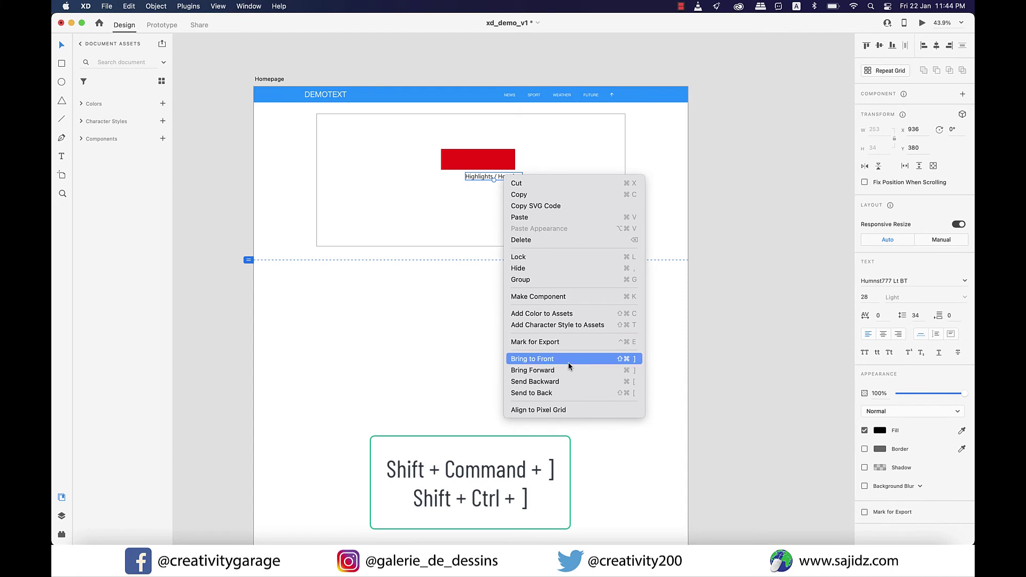
{"action": "left_click", "coordinate": [551, 366]}
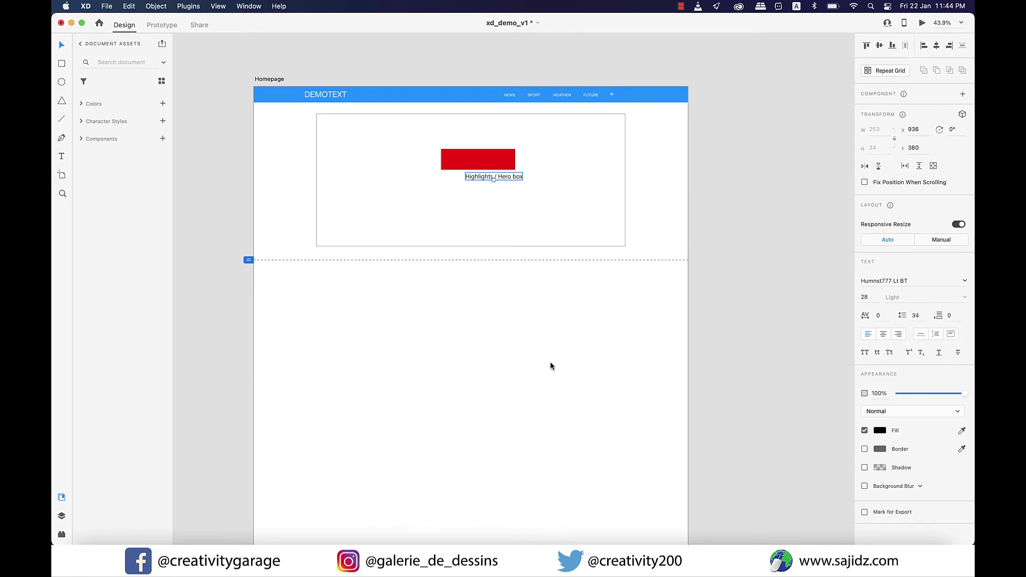
{"action": "left_click", "coordinate": [966, 283]}
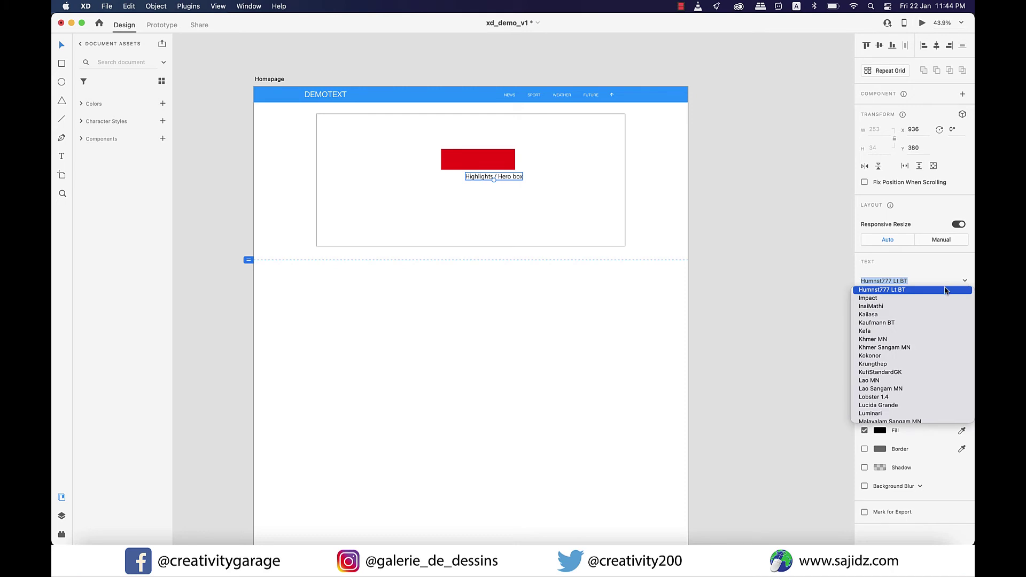
{"action": "scroll", "coordinate": [944, 291], "scroll_direction": "up", "scroll_amount": 2}
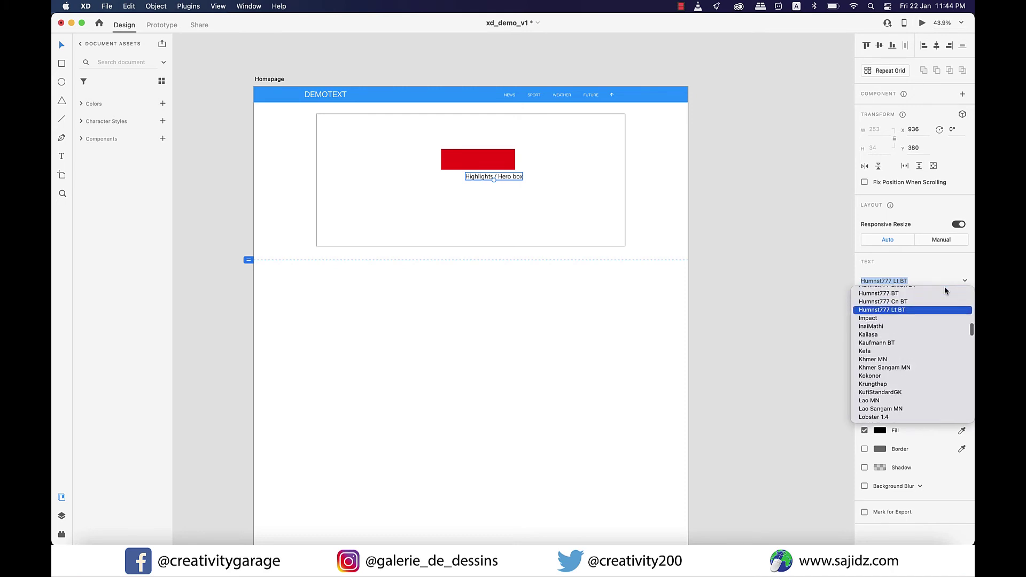
{"action": "left_click", "coordinate": [892, 294]}
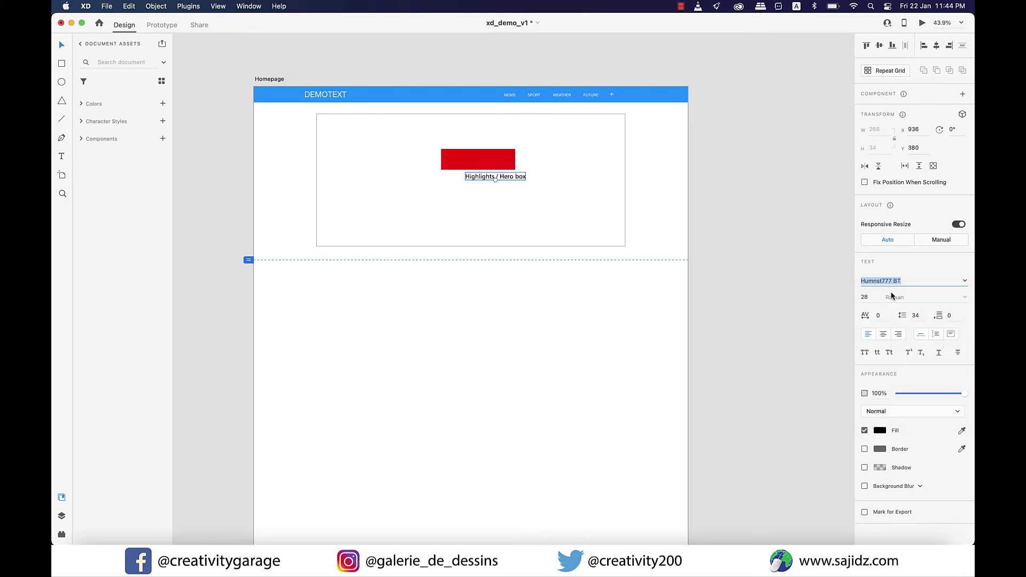
Step: Make the label white and move it onto the red rectangle to form a button
{"action": "left_click", "coordinate": [880, 431]}
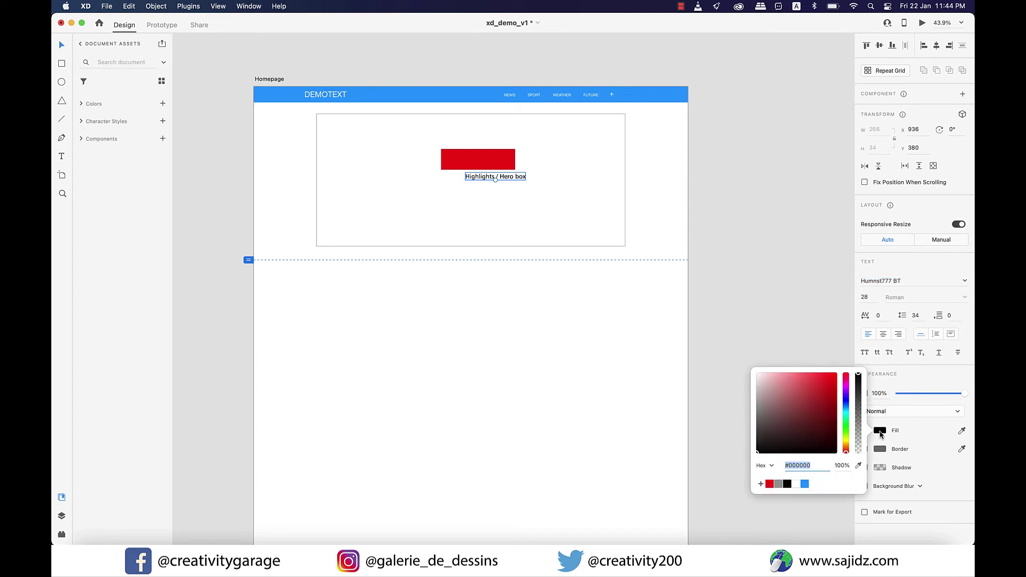
{"action": "left_click", "coordinate": [796, 484]}
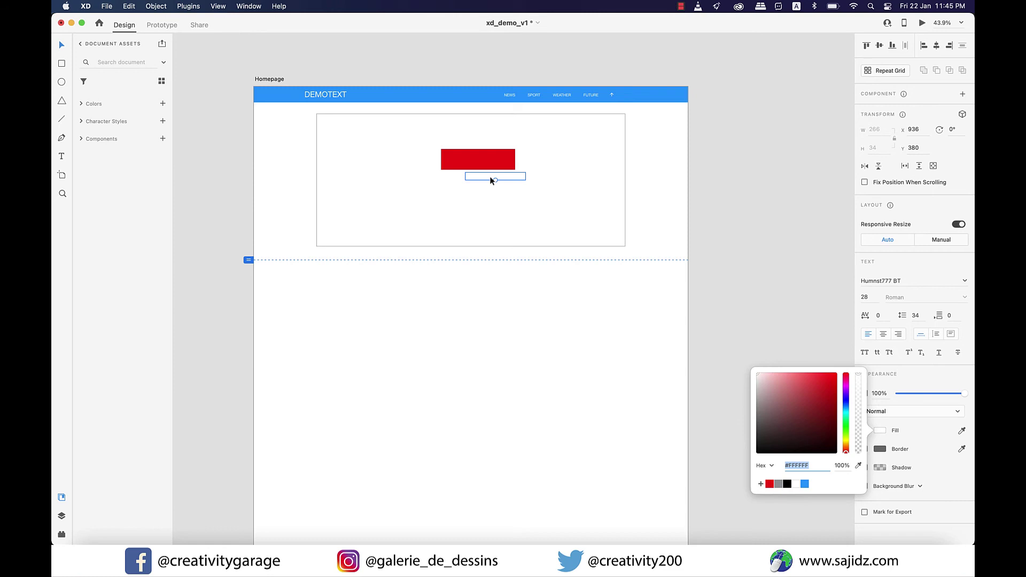
{"action": "left_click_drag", "start_coordinate": [491, 179], "coordinate": [472, 161]}
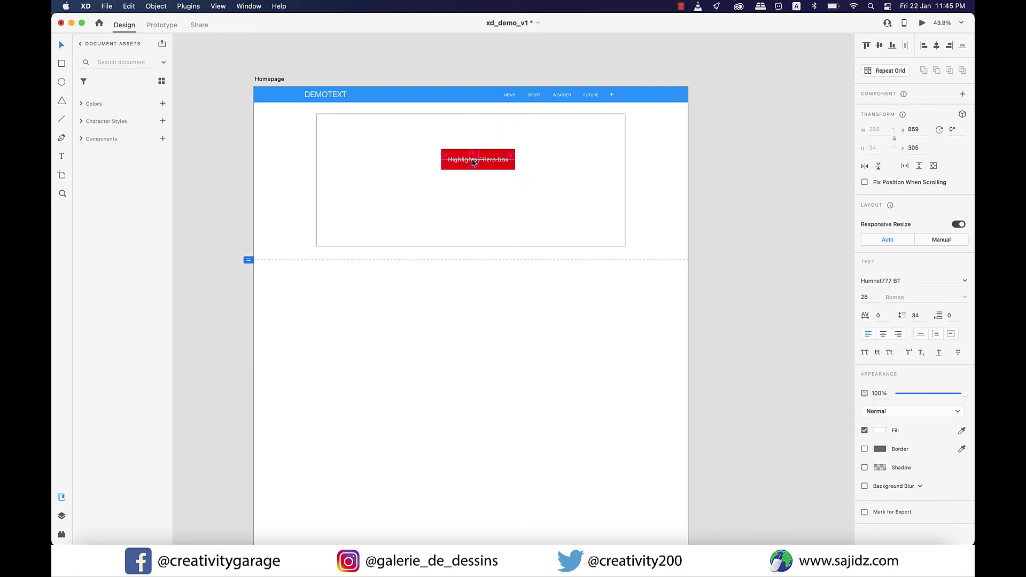
{"action": "key", "text": "super+a"}
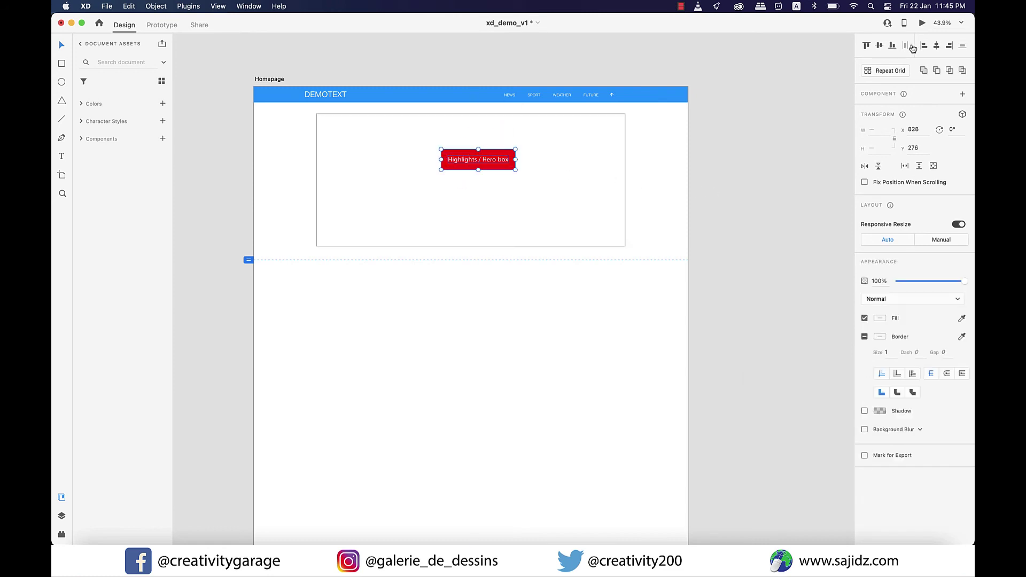
{"action": "left_click", "coordinate": [704, 155]}
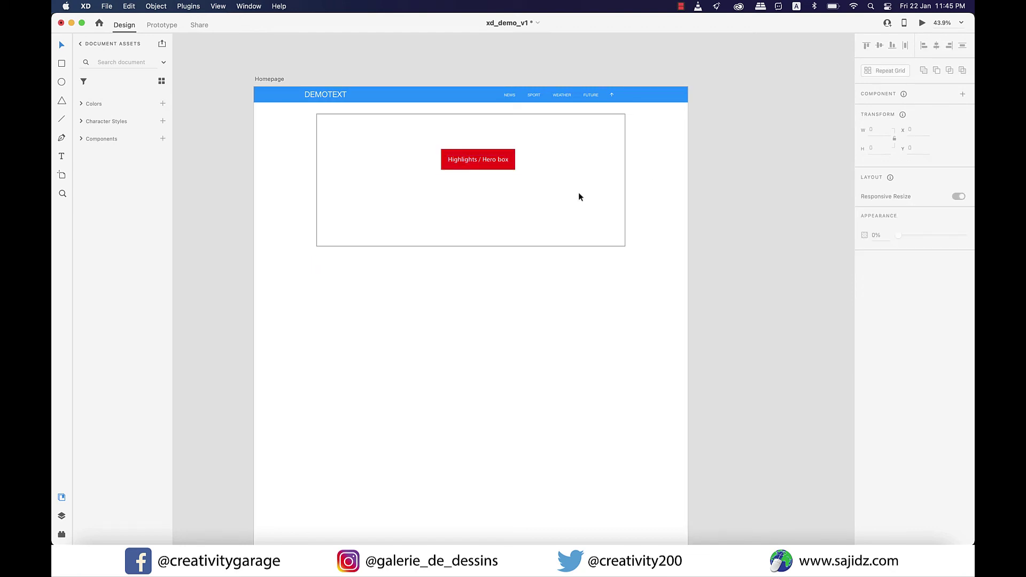
Step: Give the red button rectangle corner radii of 4
{"action": "left_click", "coordinate": [512, 168]}
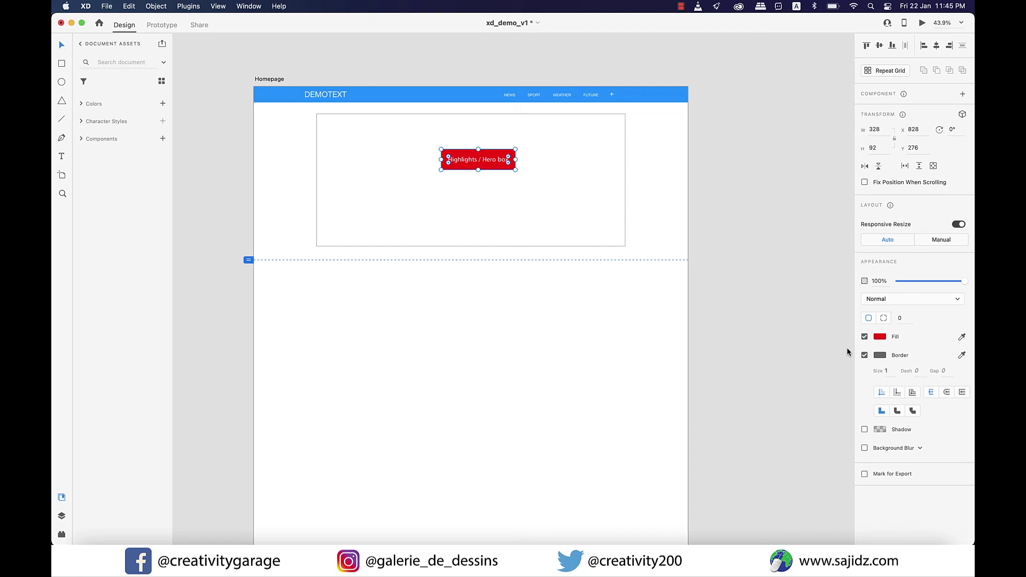
{"action": "left_click", "coordinate": [899, 415]}
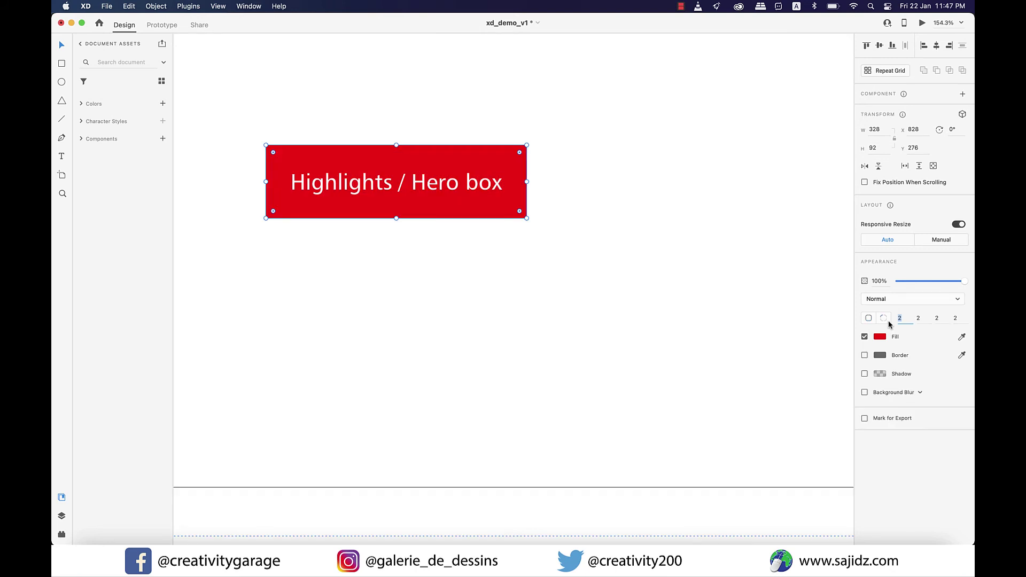
{"action": "type", "text": "4"}
{"action": "key", "text": "Tab"}
{"action": "type", "text": "4"}
{"action": "key", "text": "Tab"}
{"action": "type", "text": "4"}
{"action": "key", "text": "Tab"}
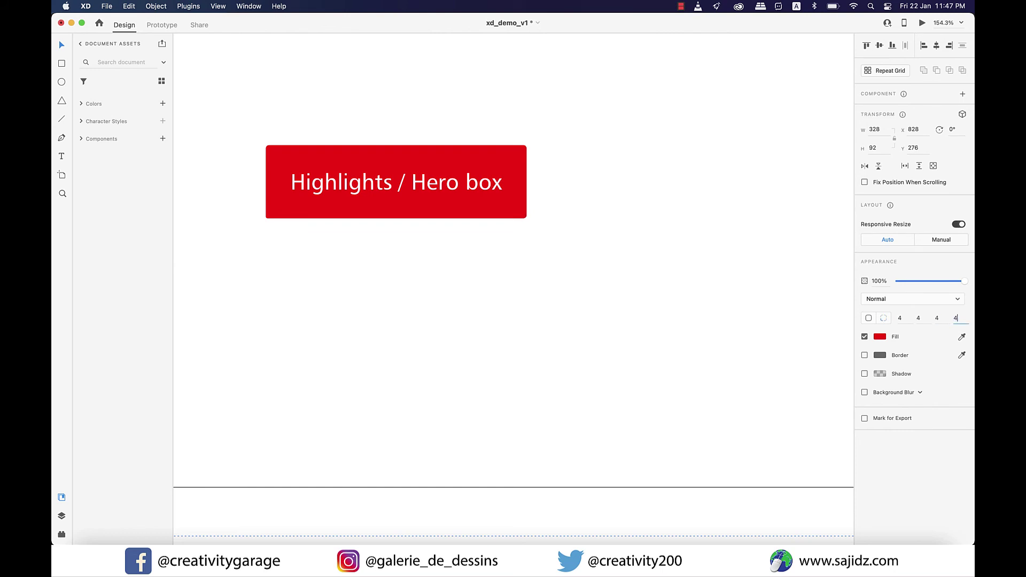
{"action": "left_click", "coordinate": [800, 336]}
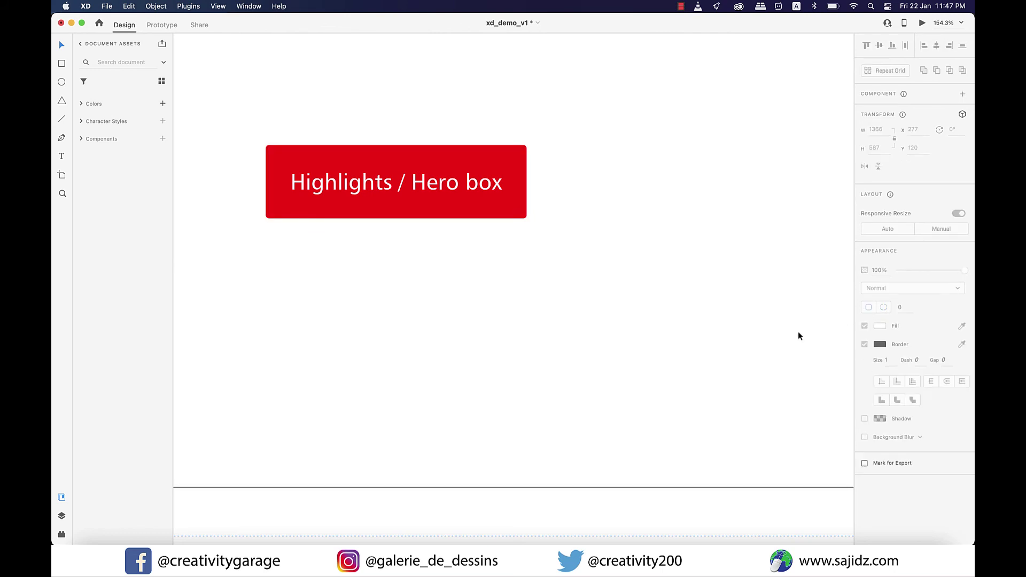
Step: Reset the red rectangle's corner radius values to 0
{"action": "left_click", "coordinate": [516, 182]}
{"action": "left_click", "coordinate": [898, 319]}
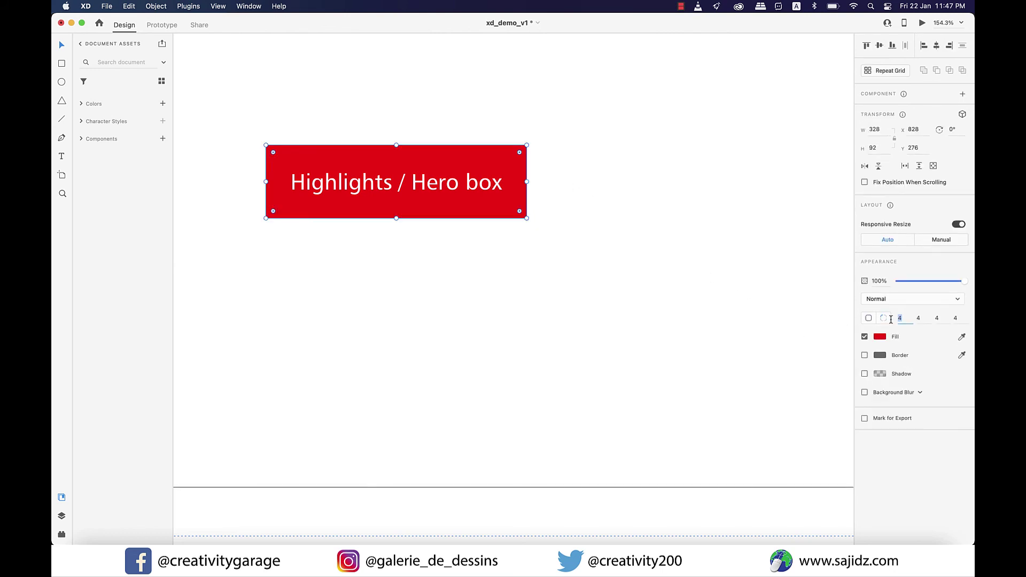
{"action": "type", "text": "0"}
{"action": "key", "text": "Tab"}
{"action": "type", "text": "0"}
{"action": "key", "text": "Tab"}
{"action": "type", "text": "0"}
{"action": "key", "text": "Tab"}
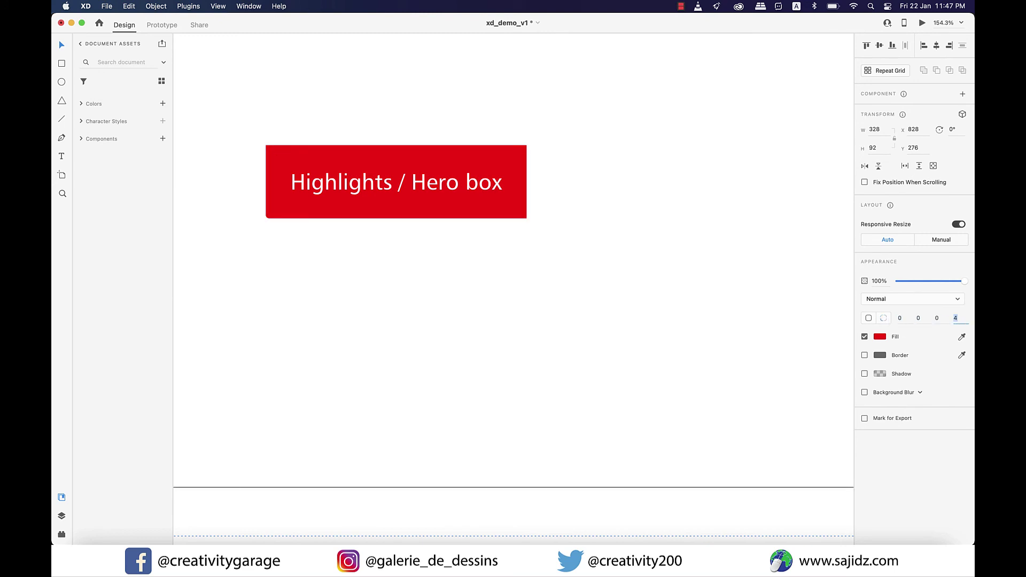
{"action": "key", "text": "Return"}
{"action": "left_click", "coordinate": [711, 249]}
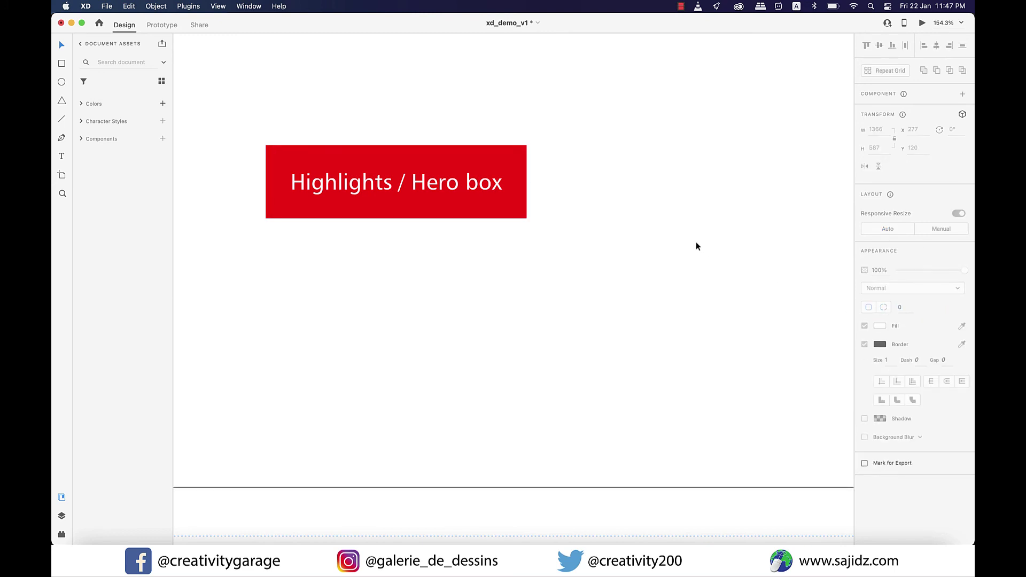
Step: Drag the corner handle to round the button to radius 13, then view the whole Homepage artboard
{"action": "left_click", "coordinate": [521, 163]}
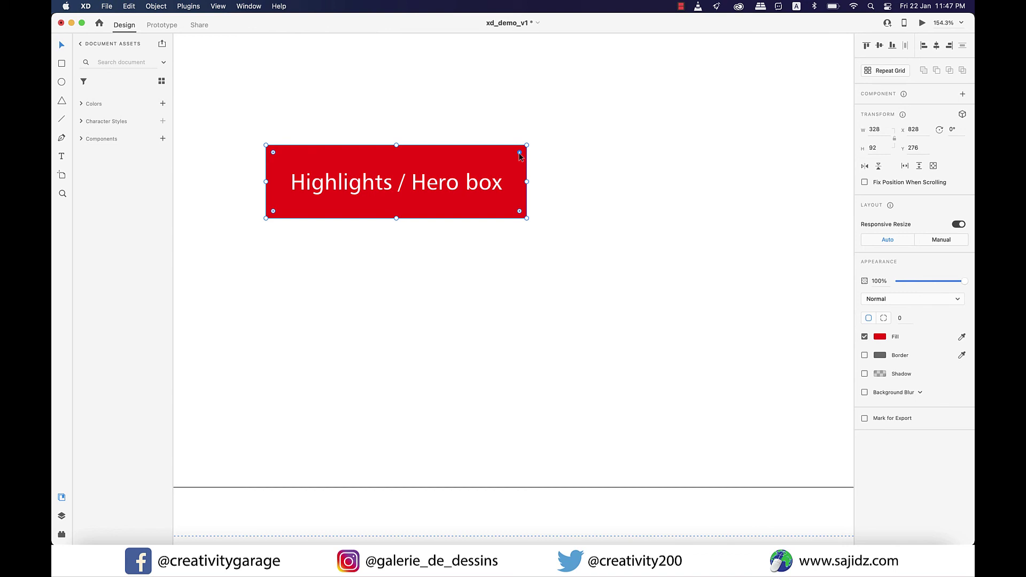
{"action": "left_click_drag", "start_coordinate": [519, 154], "coordinate": [516, 158]}
{"action": "left_click", "coordinate": [593, 184]}
{"action": "key", "text": "super+0"}
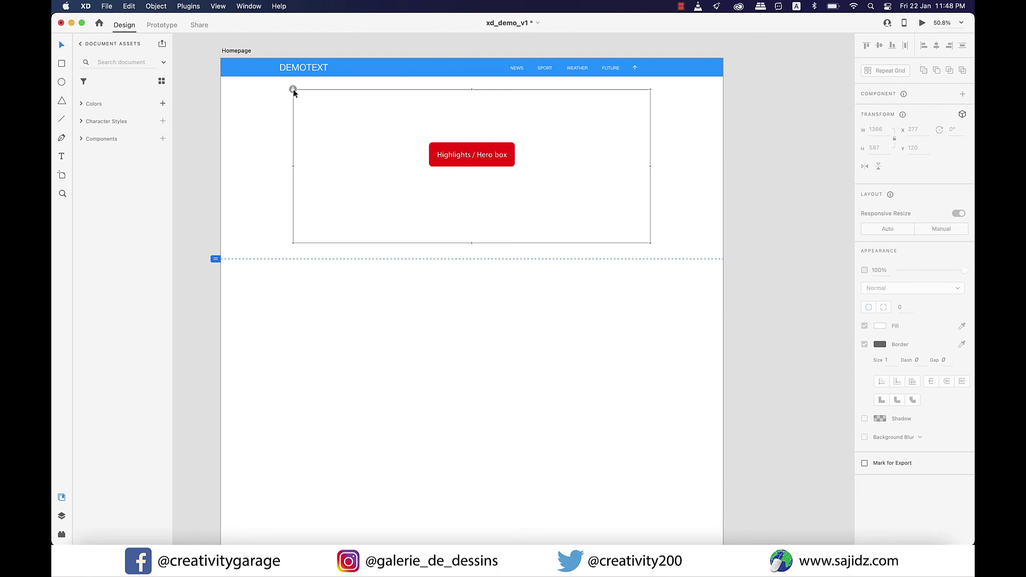
Step: Unlock the hero box and duplicate it with its red button further down the page
{"action": "left_click", "coordinate": [293, 89]}
{"action": "left_click_drag", "start_coordinate": [270, 86], "coordinate": [692, 252]}
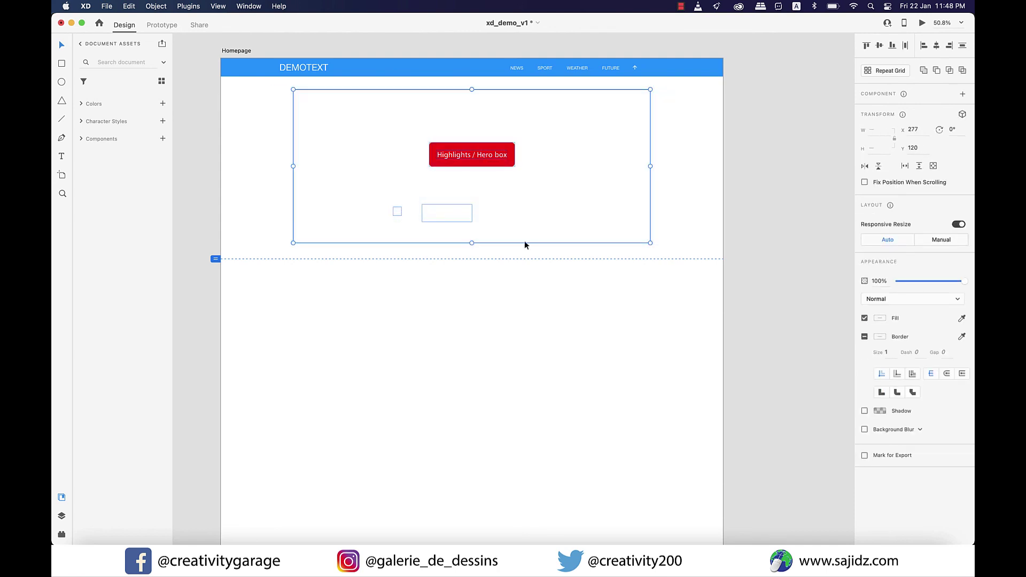
{"action": "scroll", "coordinate": [496, 243], "scroll_direction": "down", "scroll_amount": 2}
{"action": "left_click", "coordinate": [491, 267]}
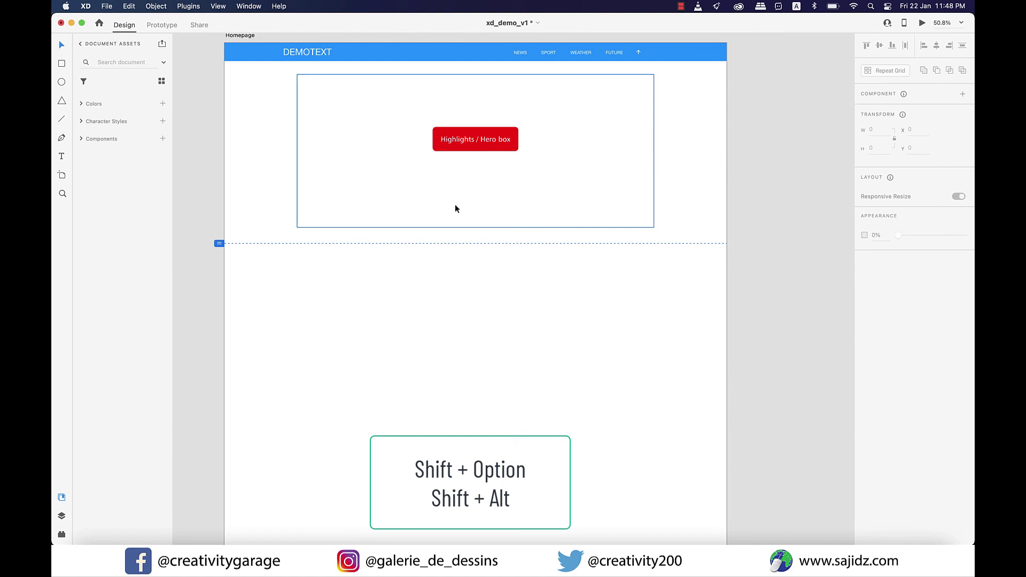
{"action": "left_click_drag", "start_coordinate": [491, 135], "coordinate": [522, 284]}
Step: Relabel the second button 'Product Gallery'
{"action": "scroll", "coordinate": [708, 252], "scroll_direction": "up", "scroll_amount": 5}
{"action": "double_click", "coordinate": [493, 318]}
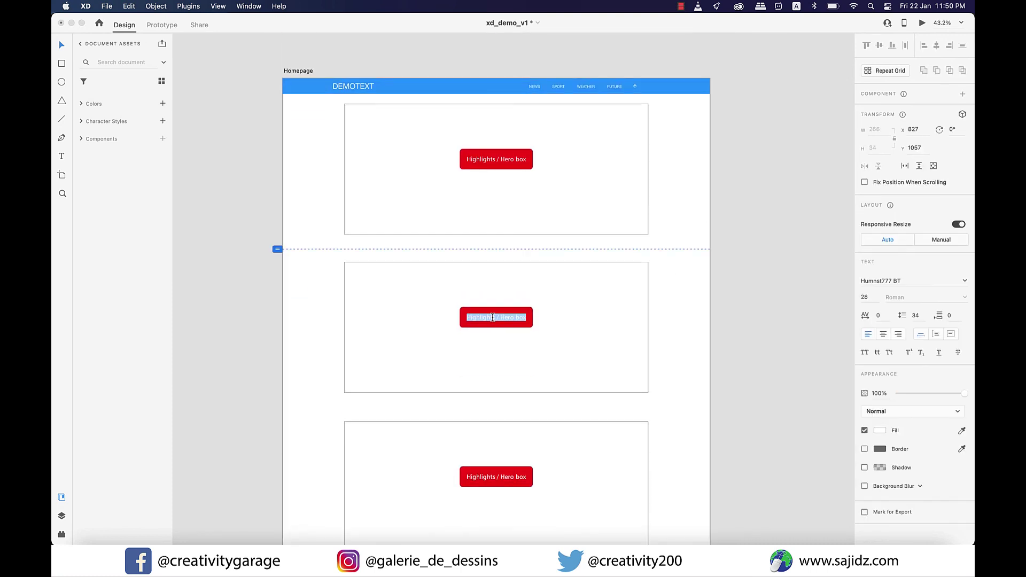
{"action": "type", "text": "Product Gallery"}
{"action": "key", "text": "Escape"}
Step: Relabel the next button 'Quarterly Performance' and centre its text
{"action": "scroll", "coordinate": [518, 332], "scroll_direction": "up", "scroll_amount": 3}
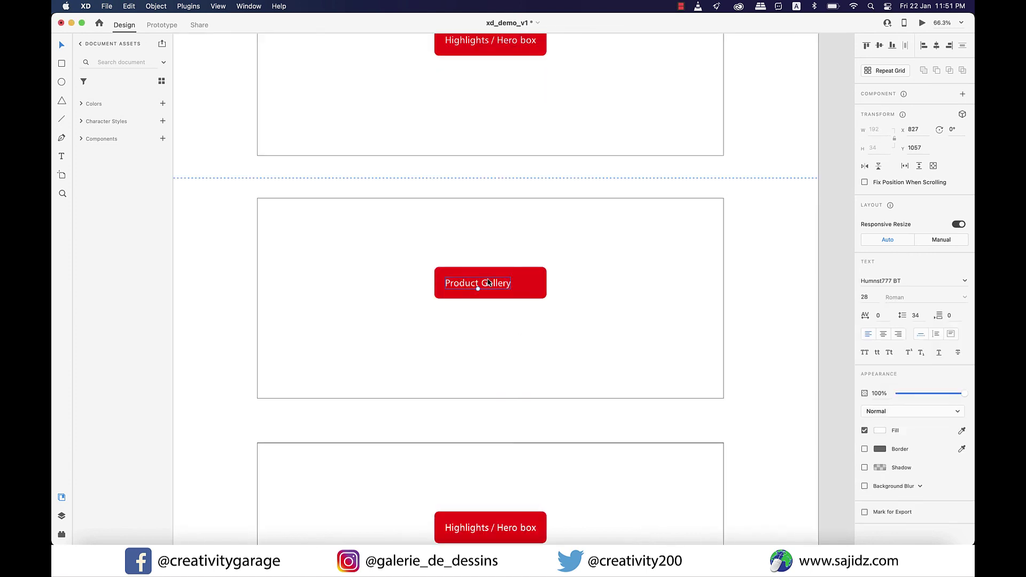
{"action": "scroll", "coordinate": [484, 166], "scroll_direction": "down", "scroll_amount": 5}
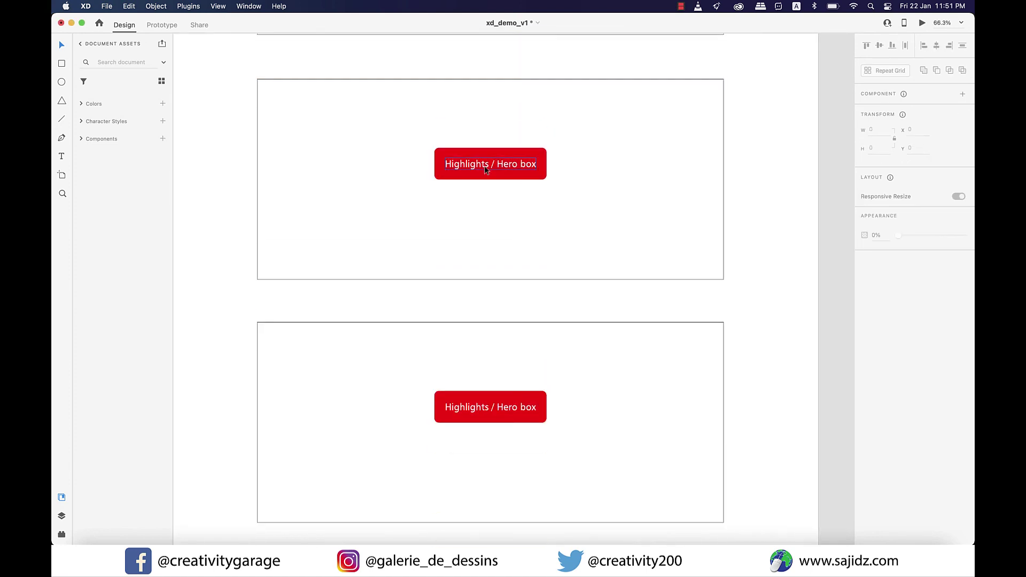
{"action": "double_click", "coordinate": [449, 163]}
{"action": "triple_click", "coordinate": [449, 163]}
{"action": "type", "text": "Quarterly Performance"}
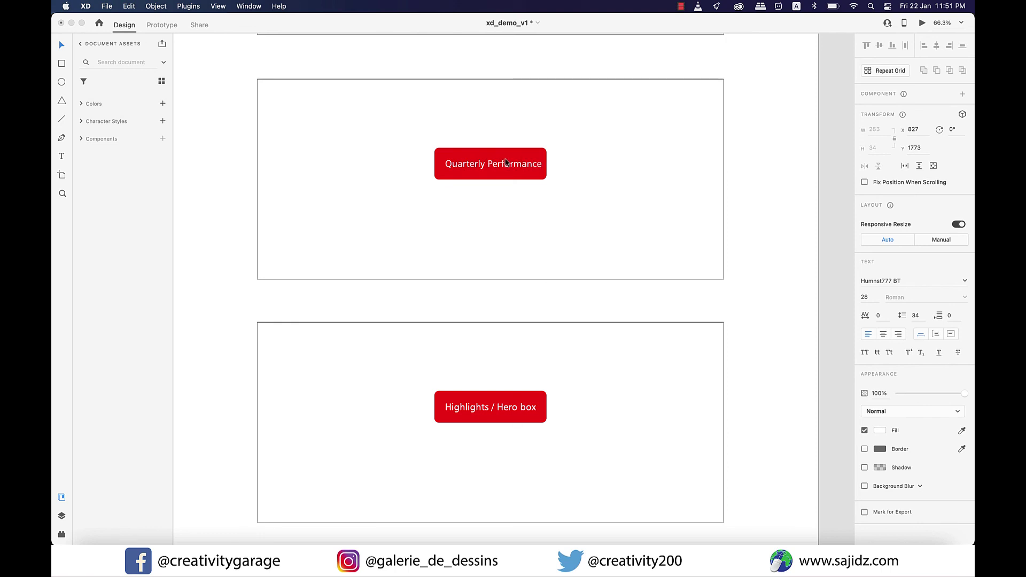
{"action": "key", "text": "Escape"}
{"action": "left_click", "coordinate": [936, 46]}
Step: Relabel the lowest button 'User Reviews' and zoom out to show all four boxes
{"action": "double_click", "coordinate": [486, 408]}
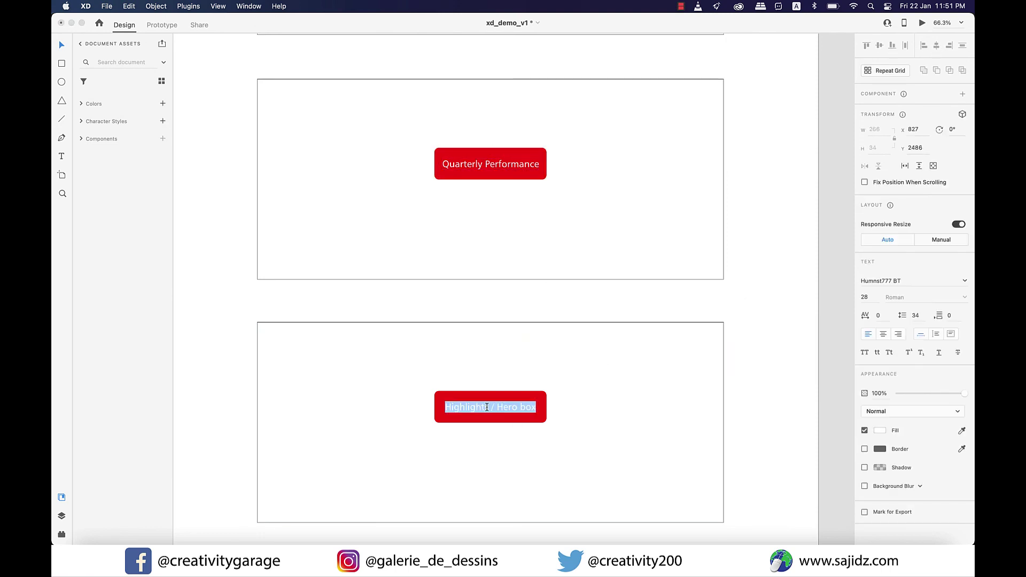
{"action": "type", "text": "User Reviews"}
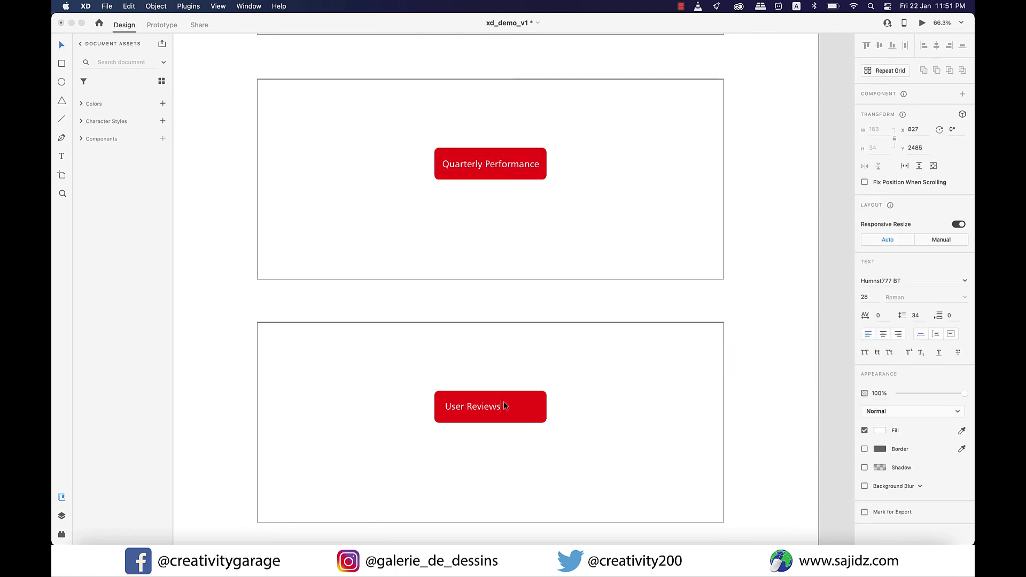
{"action": "key", "text": "Escape"}
{"action": "key", "text": "Escape"}
{"action": "key", "text": "super+minus"}
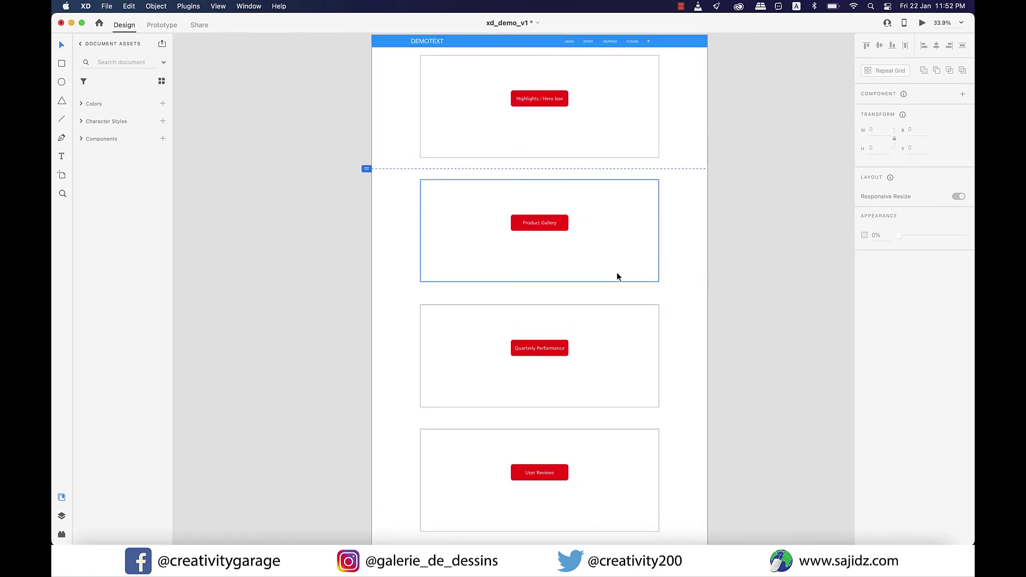
{"action": "scroll", "coordinate": [618, 275], "scroll_direction": "right", "scroll_amount": 2}
{"action": "scroll", "coordinate": [618, 277], "scroll_direction": "right", "scroll_amount": 1}
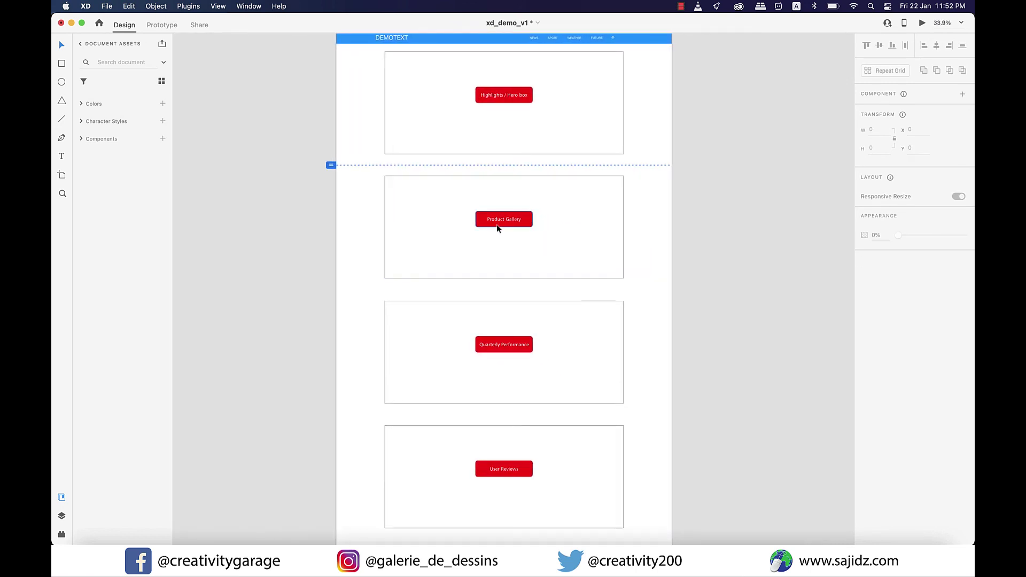
{"action": "scroll", "coordinate": [497, 226], "scroll_direction": "left", "scroll_amount": 2}
{"action": "scroll", "coordinate": [497, 227], "scroll_direction": "up", "scroll_amount": 3}
{"action": "scroll", "coordinate": [497, 227], "scroll_direction": "down", "scroll_amount": 1}
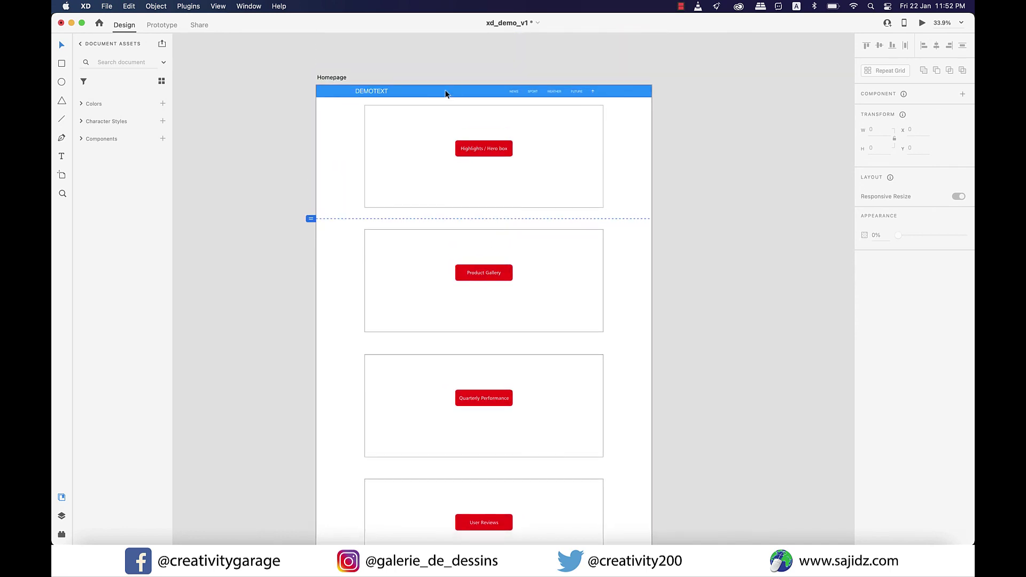
{"action": "scroll", "coordinate": [400, 83], "scroll_direction": "down", "scroll_amount": 2}
{"action": "scroll", "coordinate": [400, 83], "scroll_direction": "up", "scroll_amount": 2}
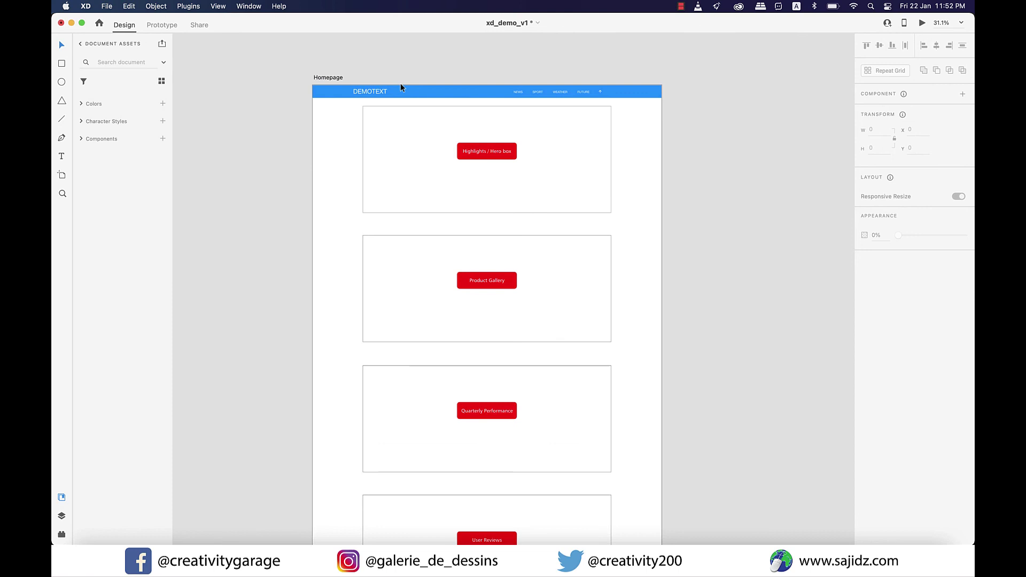